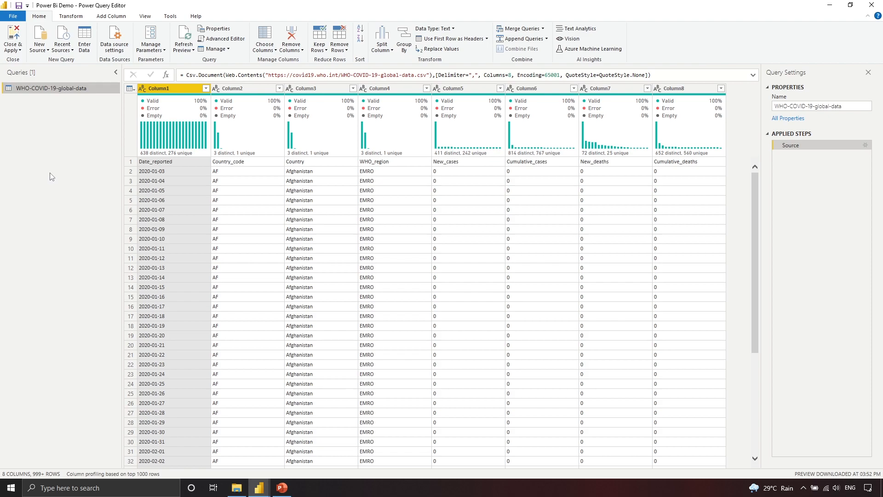
- Select the Source step's full Csv.Document formula and expand the formula bar to several lines
mouse_move(147, 118)
left_click_drag(185, 72, 672, 74)
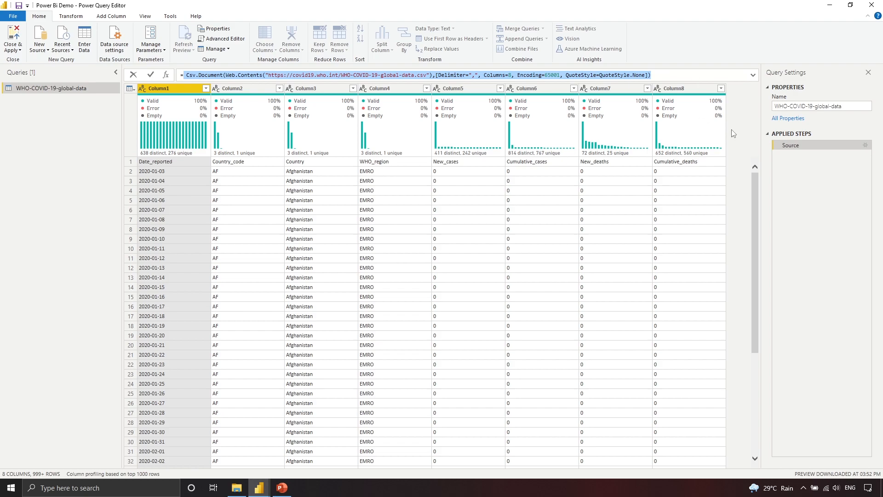
left_click(753, 75)
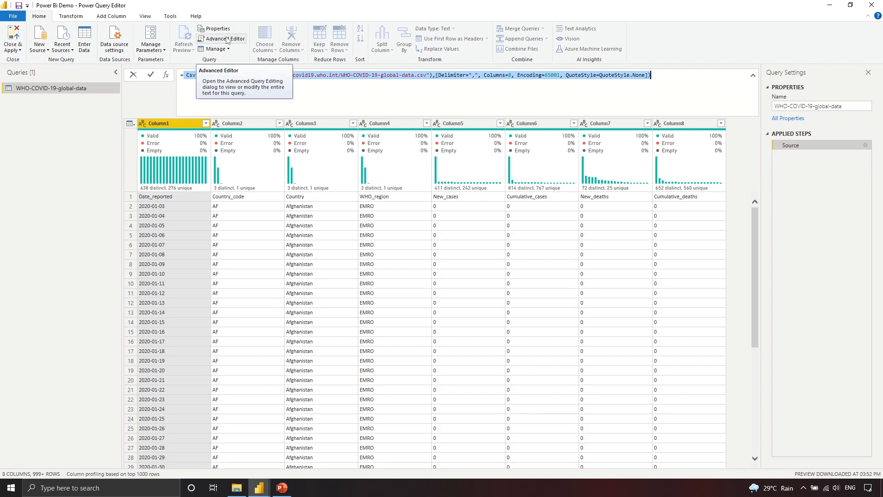
- Examine the complete M code of the WHO-COVID-19-global-data query in the Advanced Editor, and close it without changes
left_click(238, 39)
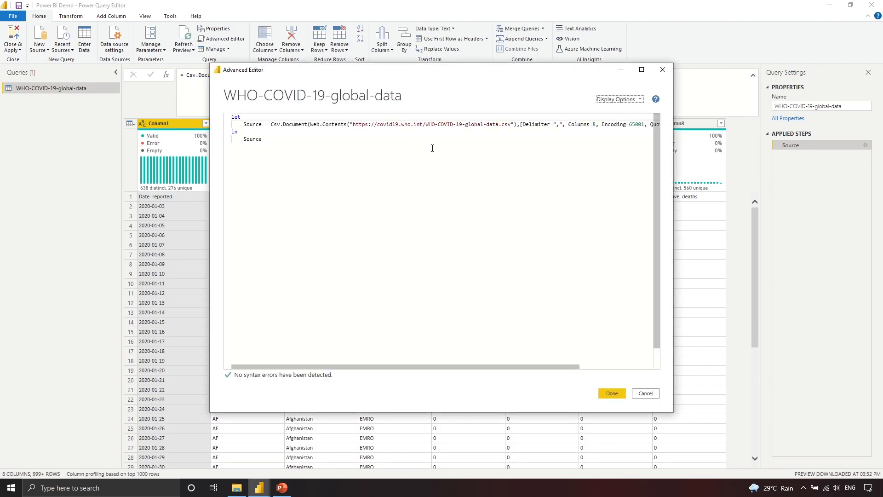
key("ctrl+a")
left_click(276, 168)
key("ctrl+a")
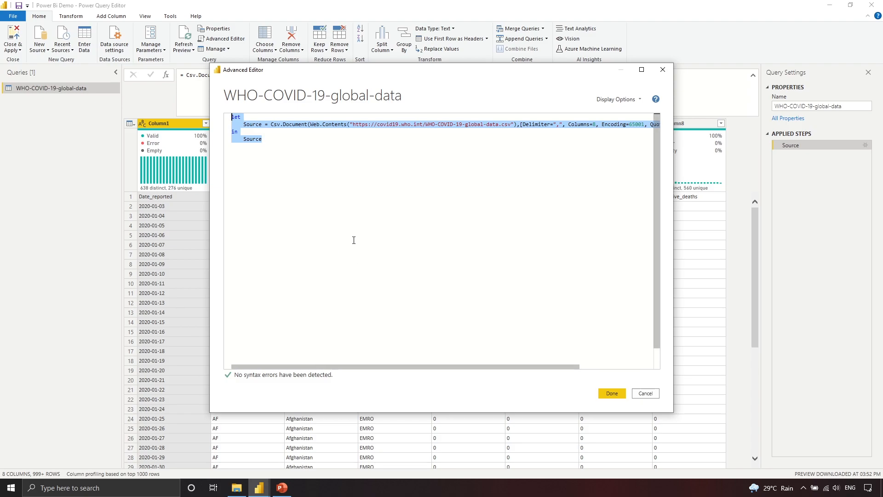
left_click_drag(290, 70, 273, 111)
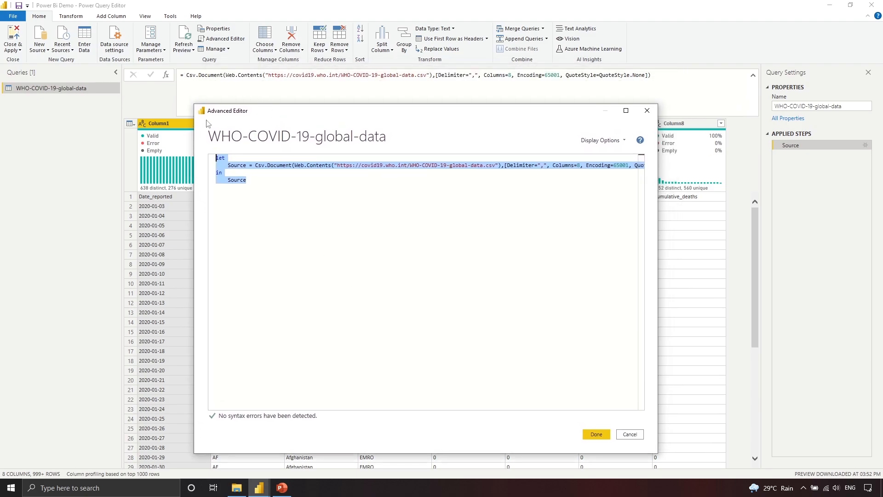
left_click(270, 221)
key("ctrl+a")
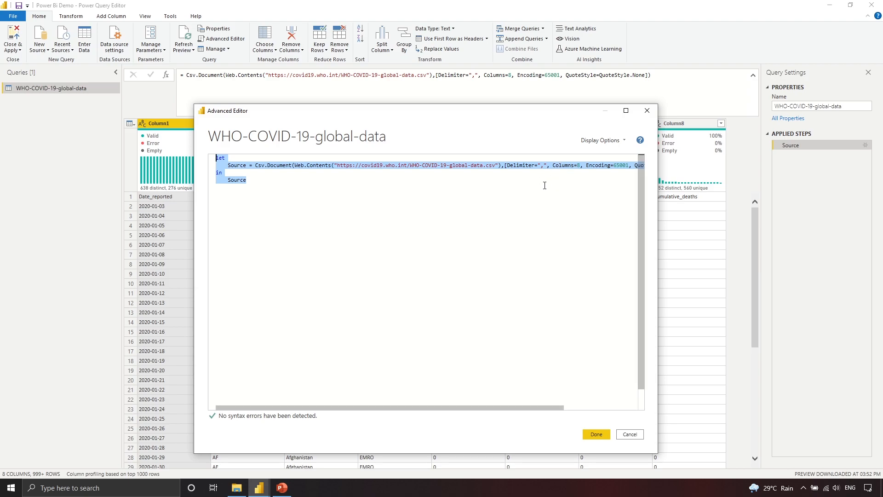
left_click(541, 169)
key("End")
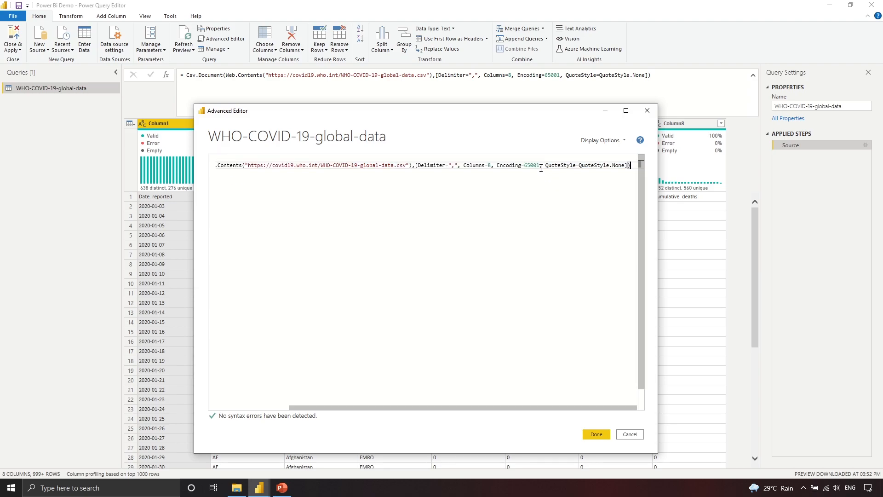
key("Home")
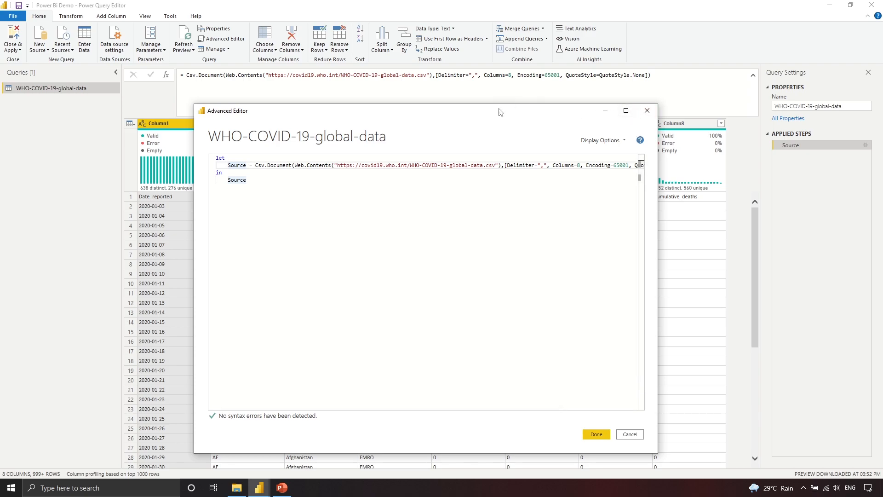
left_click_drag(489, 118, 486, 111)
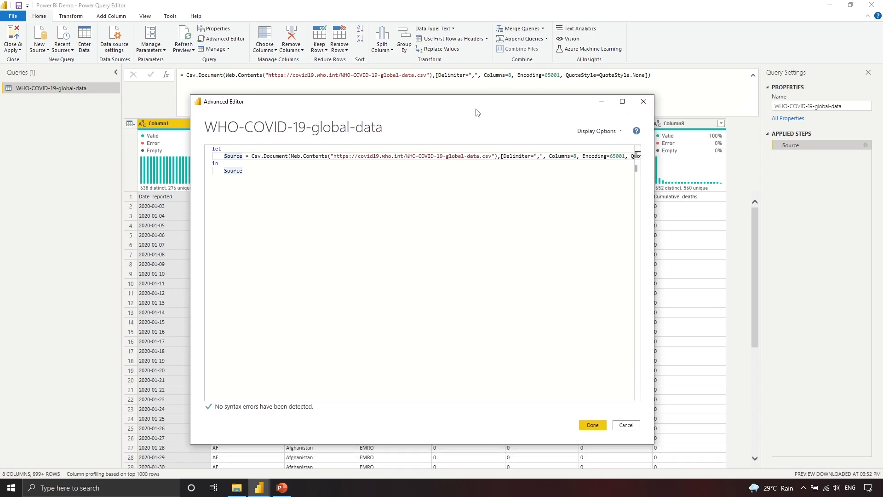
left_click(643, 103)
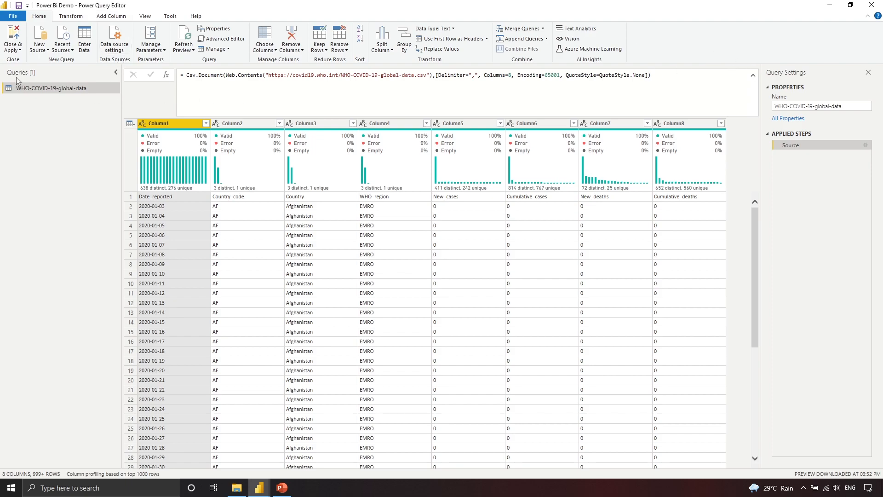
- Review the new and recent data source choices and the manual table entry dialog, without adding a query
left_click(46, 52)
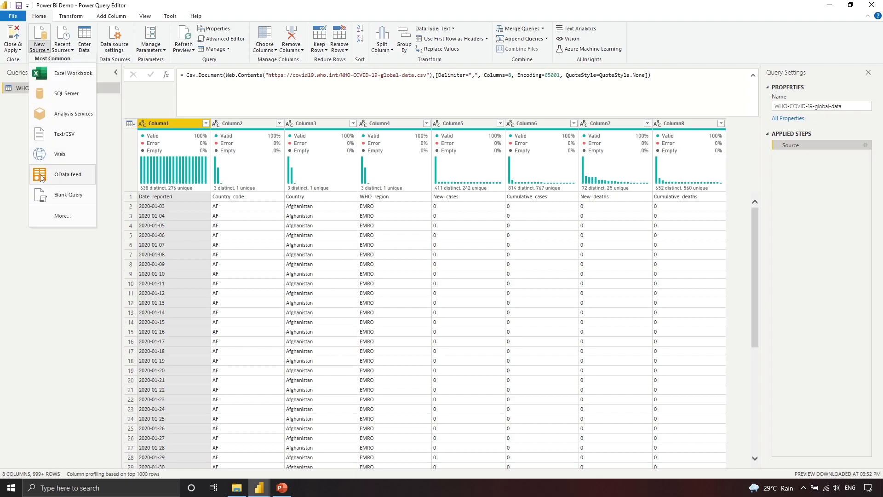
left_click(72, 265)
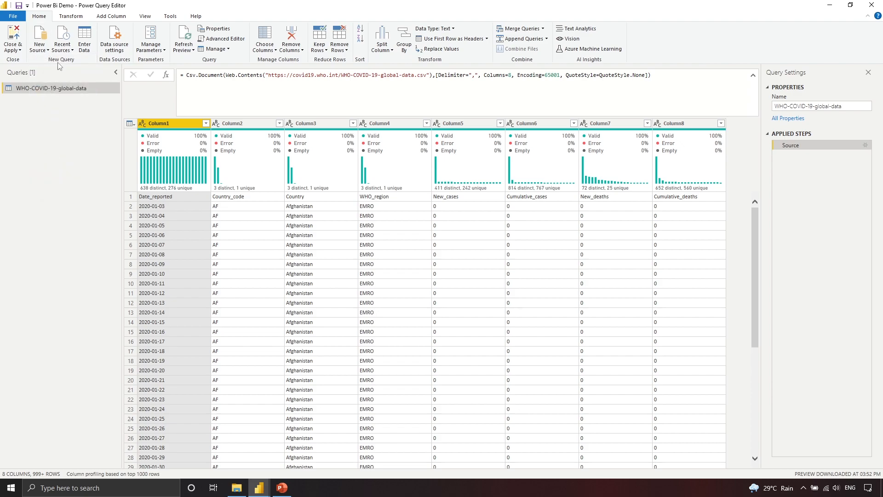
left_click(48, 50)
left_click(60, 51)
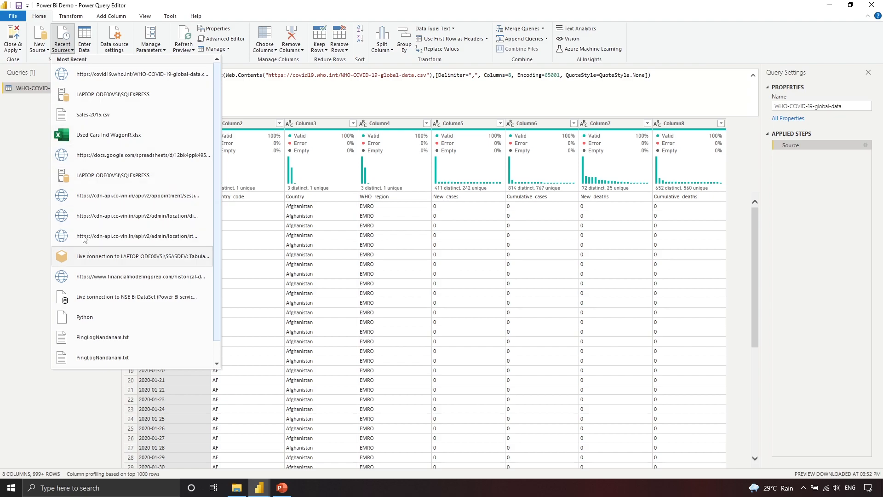
left_click(84, 50)
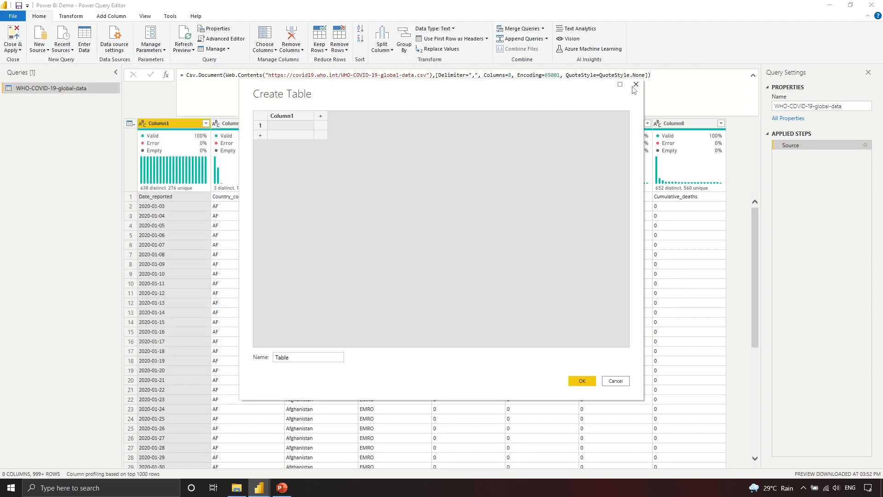
left_click(635, 85)
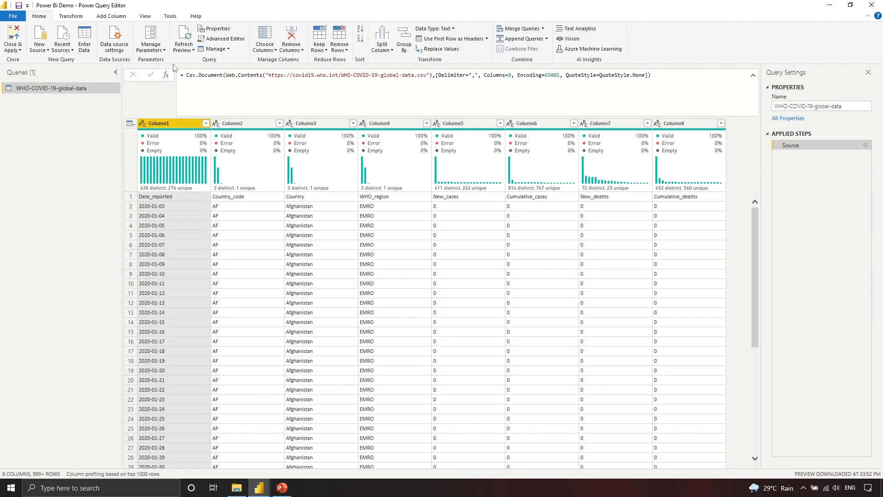
- Draft a new parameter whose suggested values are a list of 1, 1 and 2, and discard it
left_click(152, 48)
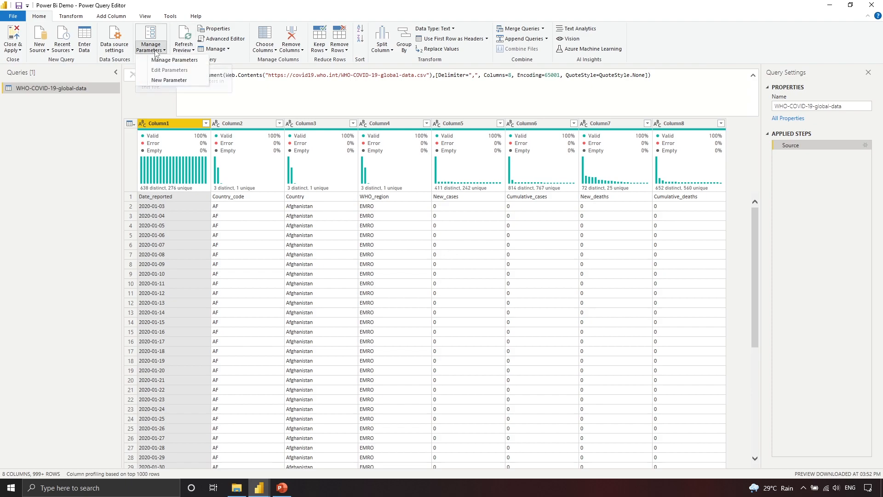
left_click(161, 60)
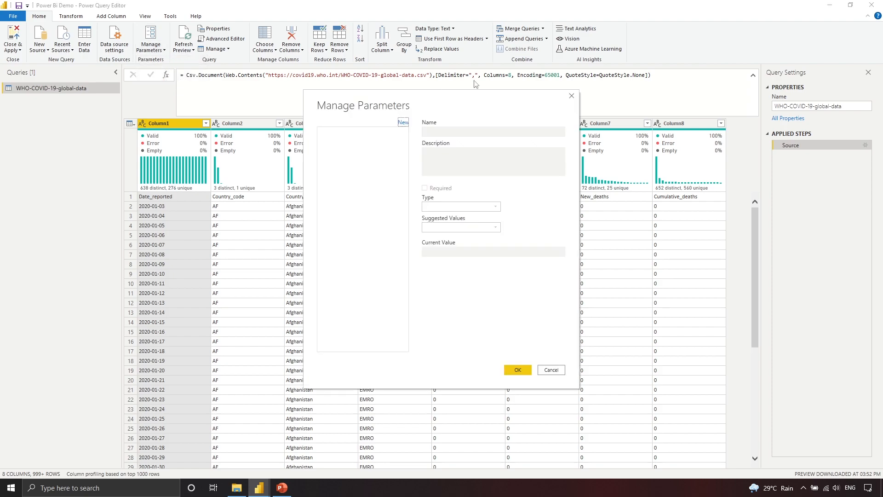
left_click(403, 123)
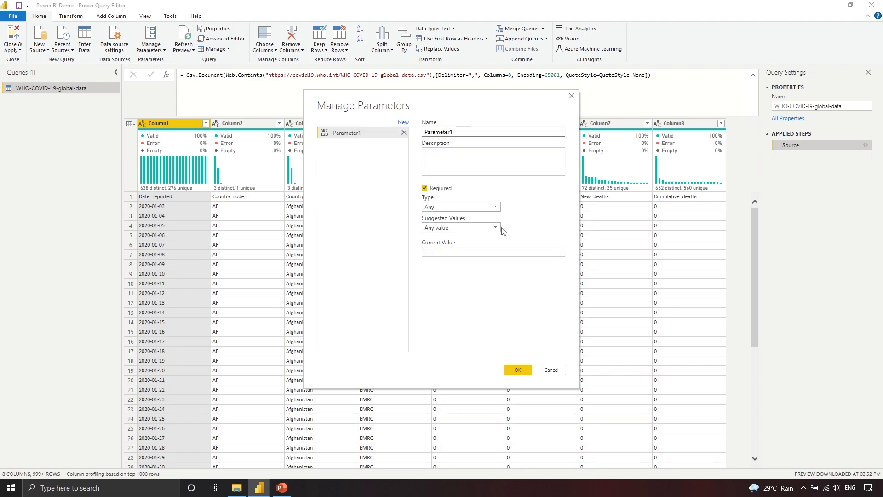
left_click(490, 251)
left_click(490, 228)
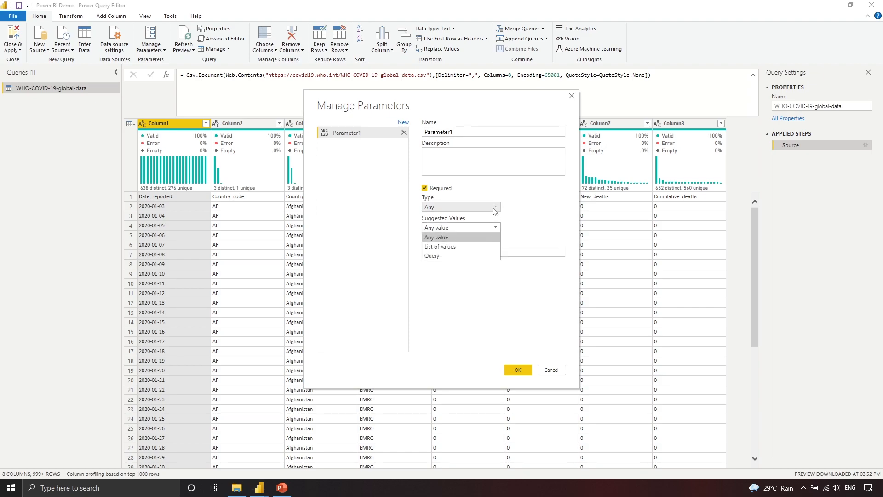
left_click(485, 245)
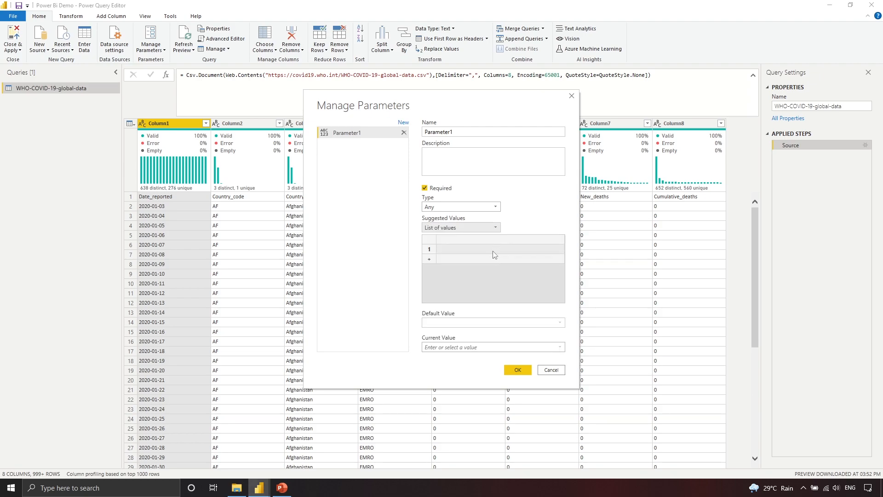
left_click(495, 248)
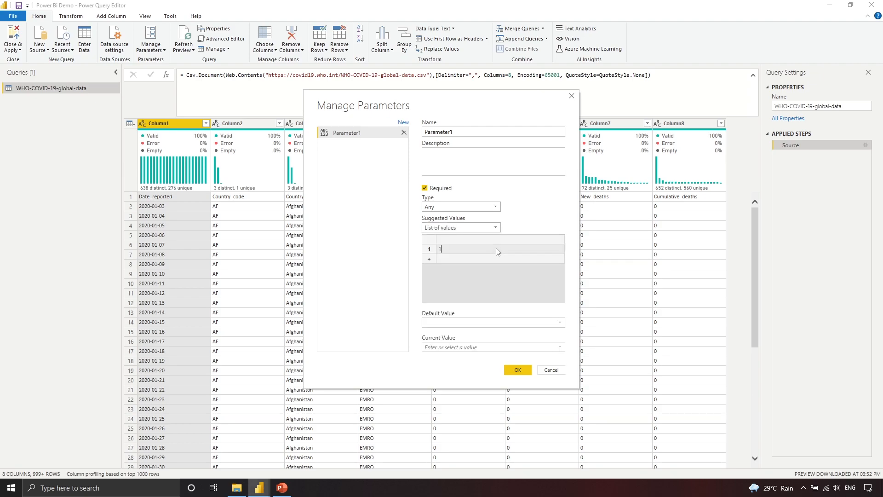
type("1")
key("Return")
type("1")
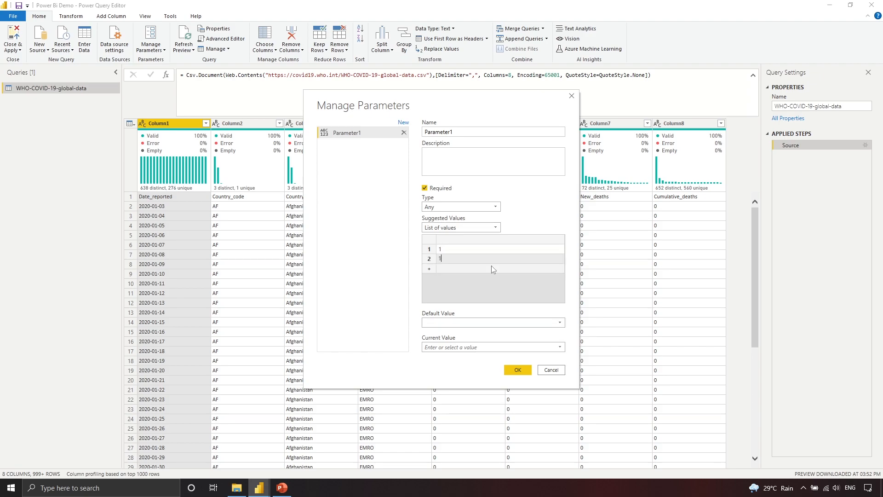
key("Return")
type("2")
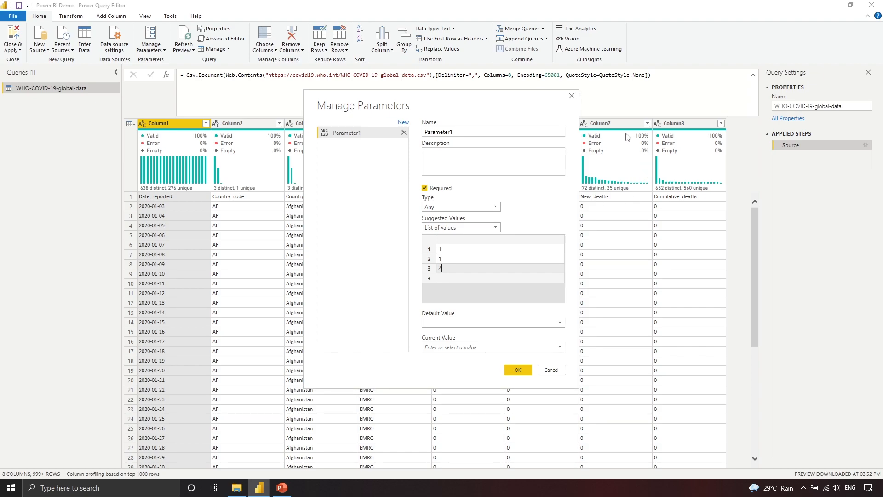
left_click(549, 369)
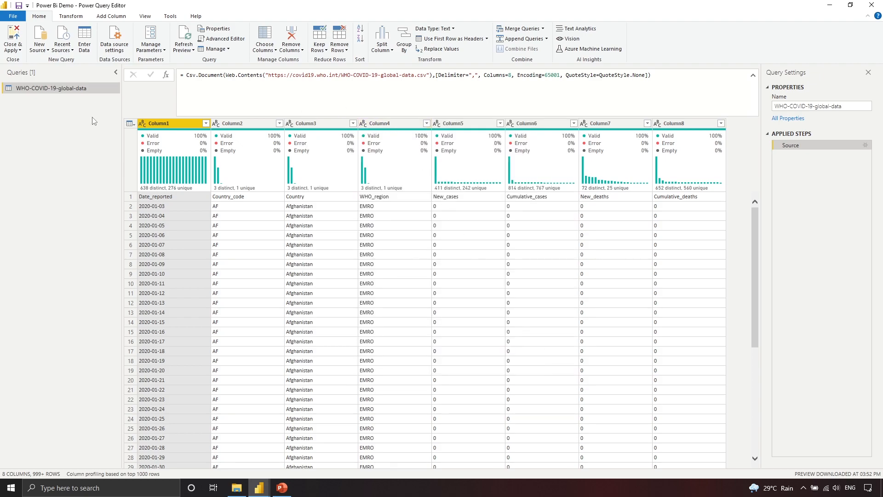
left_click(188, 47)
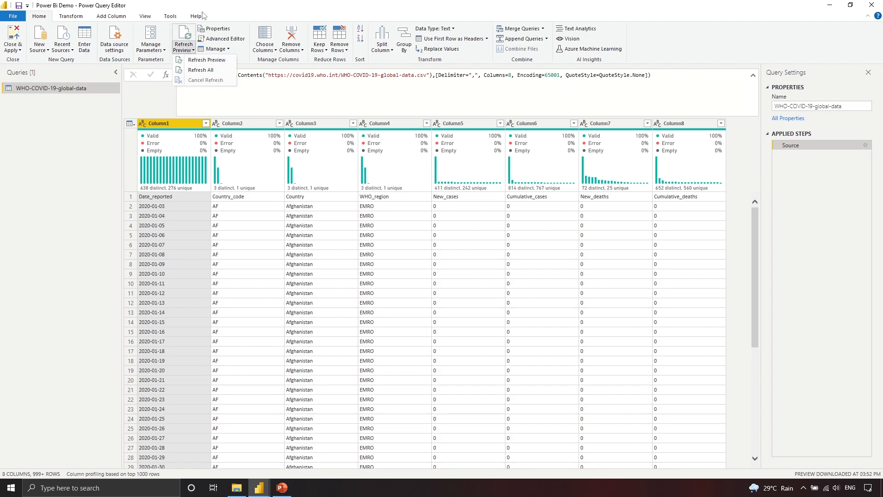
left_click(221, 9)
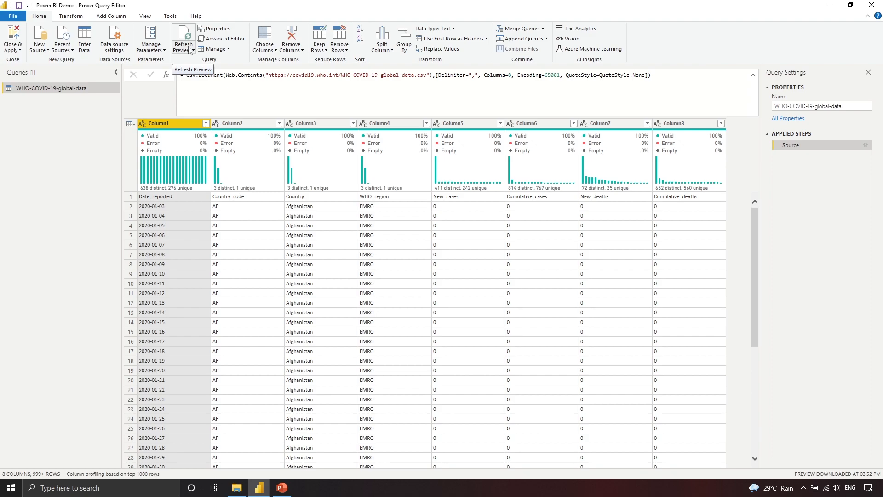
left_click(165, 51)
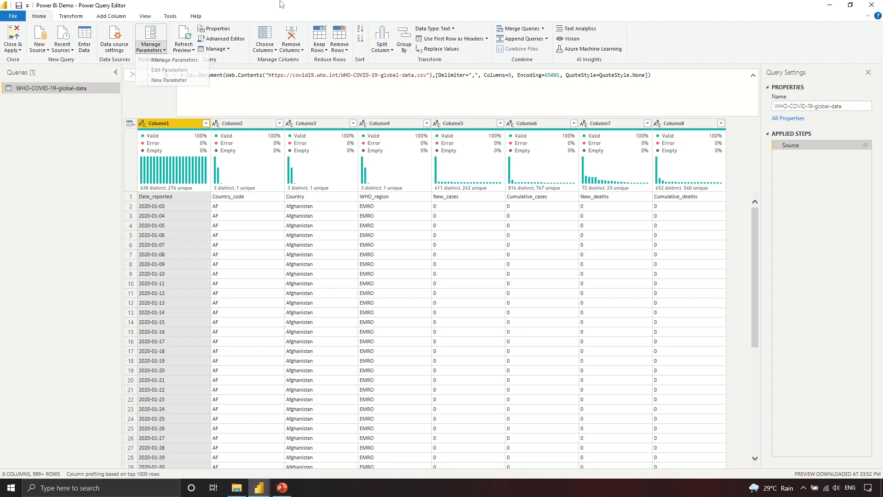
left_click(221, 21)
left_click(184, 48)
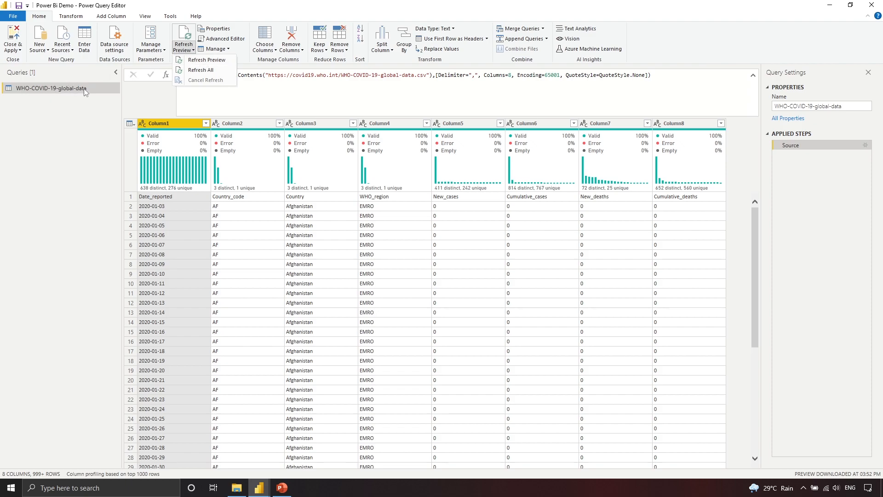
left_click(47, 136)
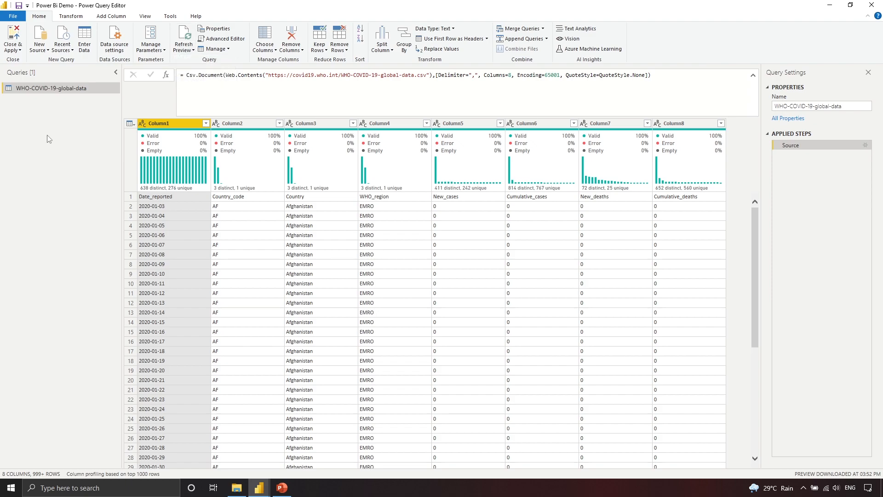
- Rename the WHO-COVID-19-global-data query as Master
double_click(57, 87)
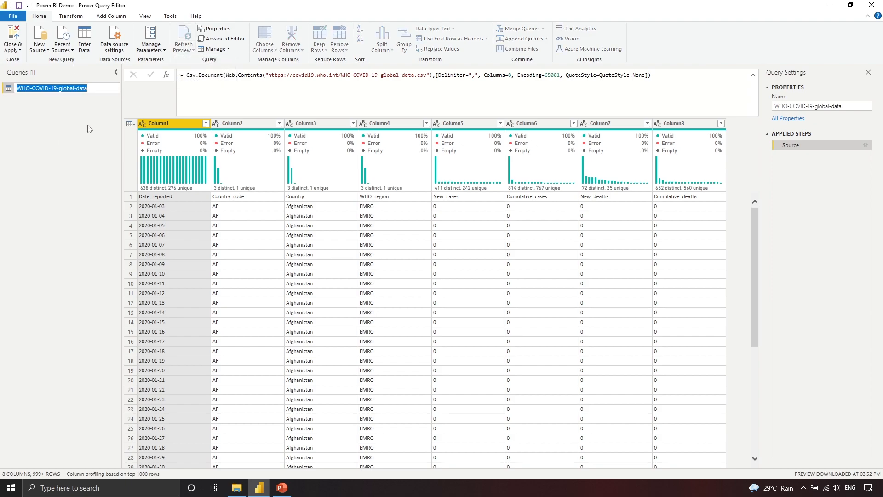
type("Master")
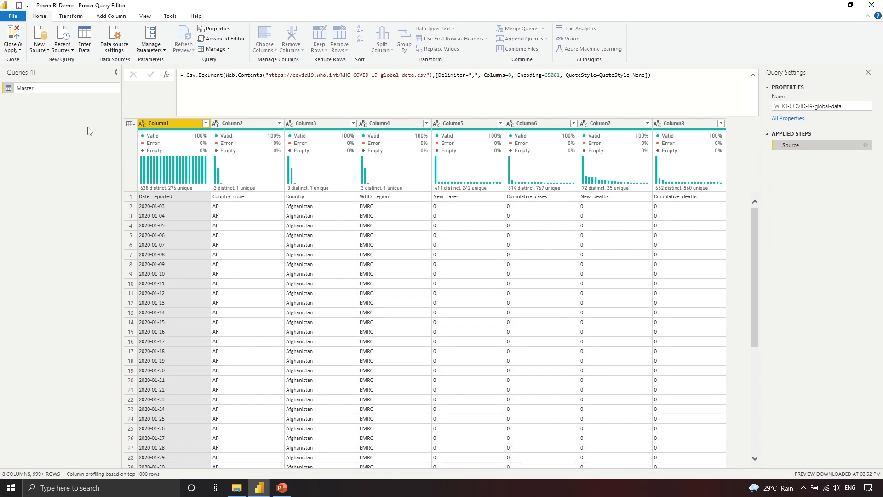
key("Return")
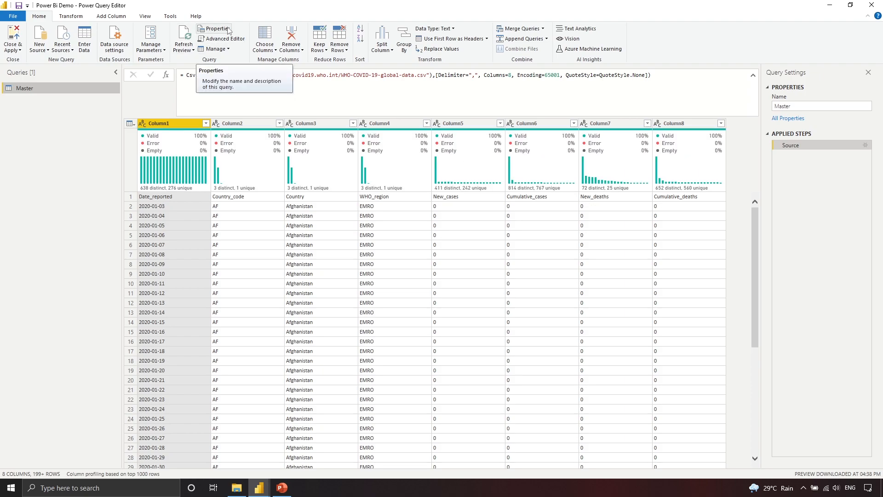
- Review the Master query's properties and its delete, duplicate and reference options without changing anything
left_click(228, 30)
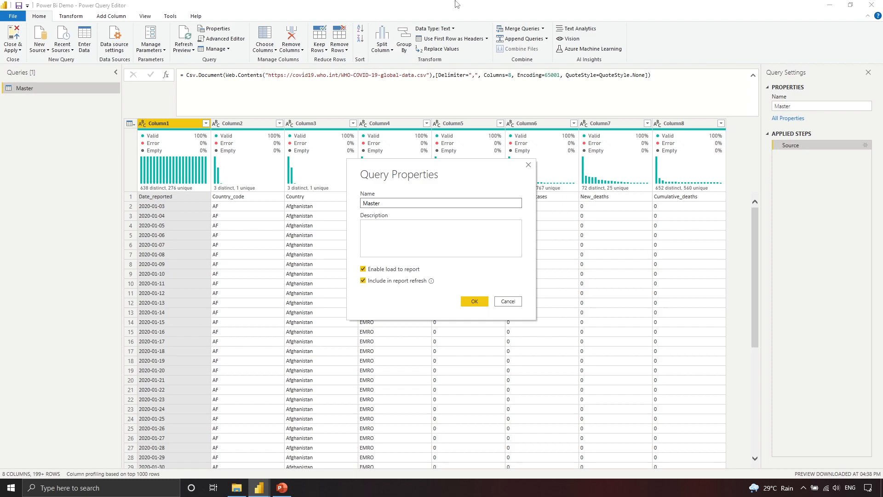
left_click(528, 165)
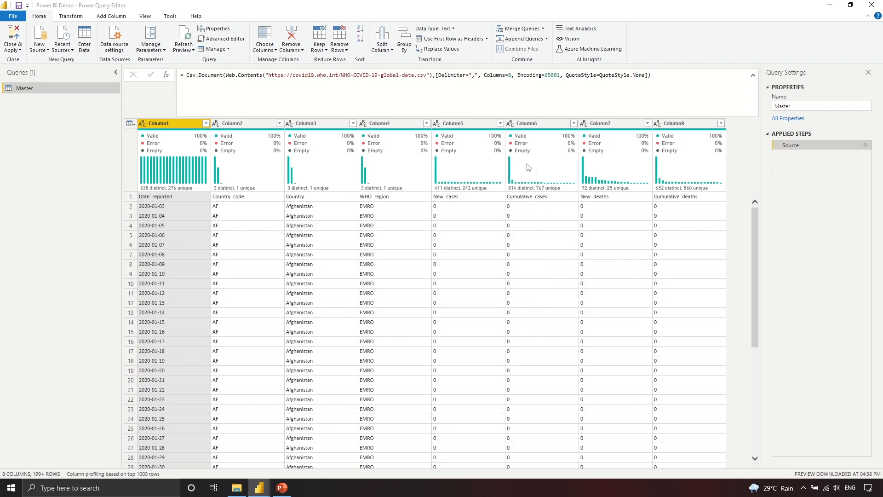
left_click(225, 51)
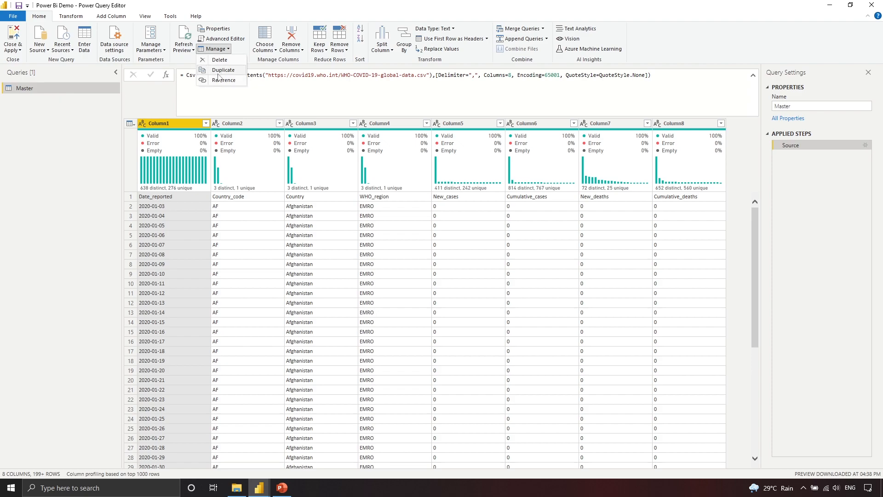
left_click(27, 158)
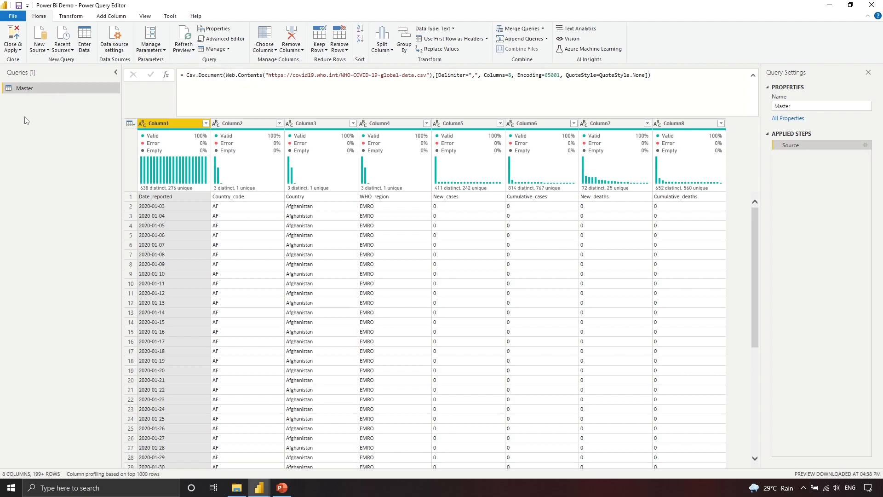
- Duplicate the Master query and compare the copy with the original
right_click(44, 92)
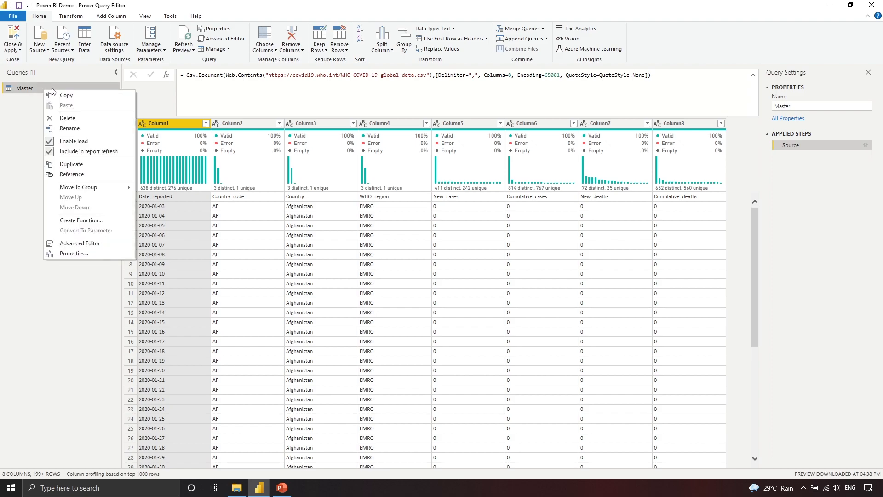
left_click(71, 165)
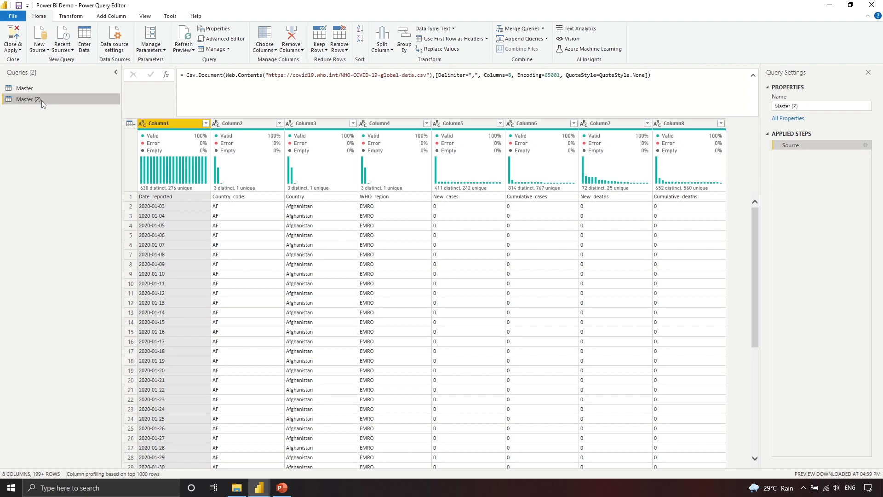
left_click(45, 88)
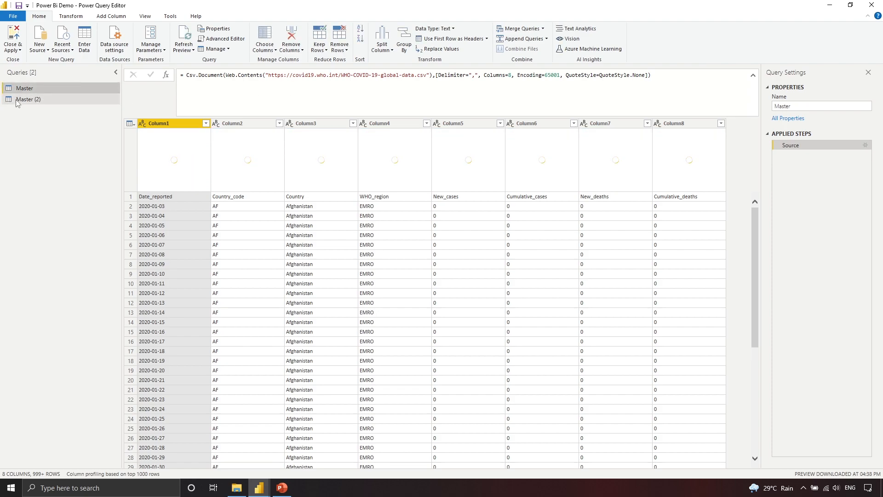
left_click(29, 99)
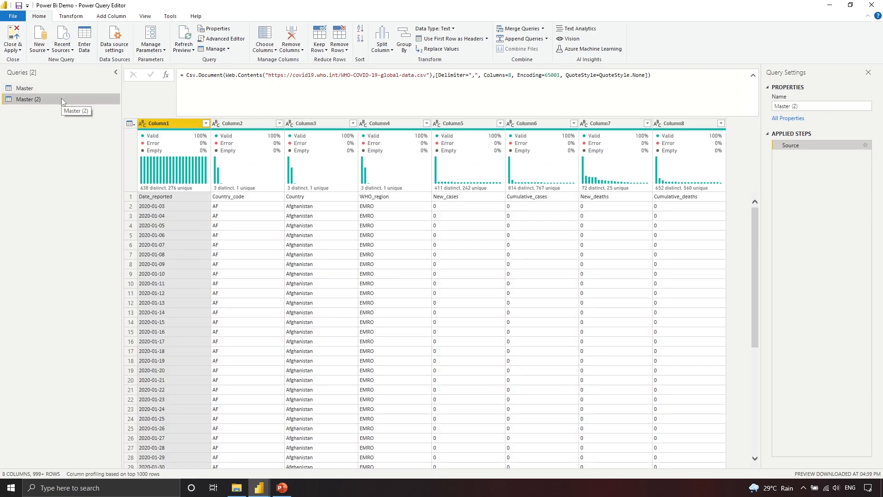
- Create a reference to the Master query and compare its source formula with that of the duplicate, Master (2)
right_click(52, 88)
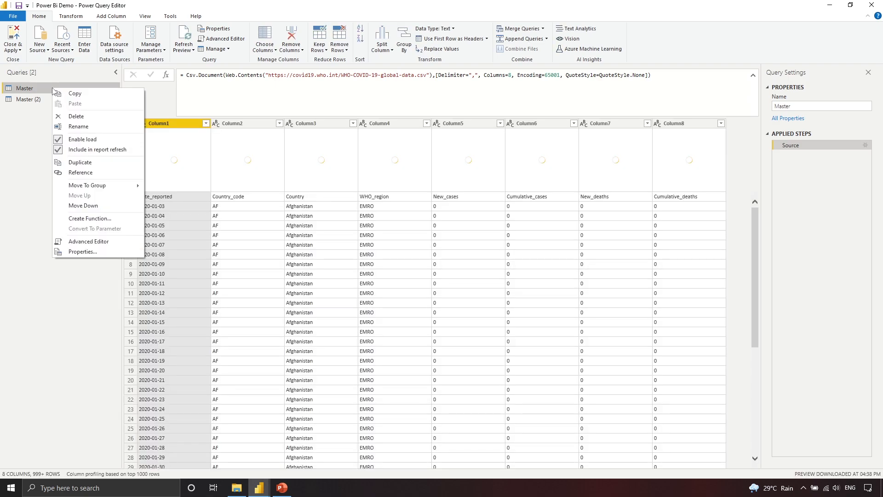
left_click(96, 171)
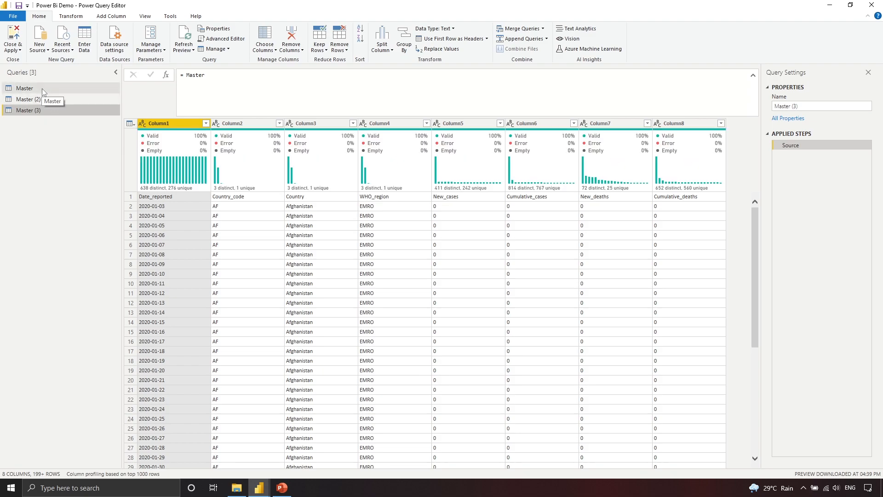
left_click(40, 99)
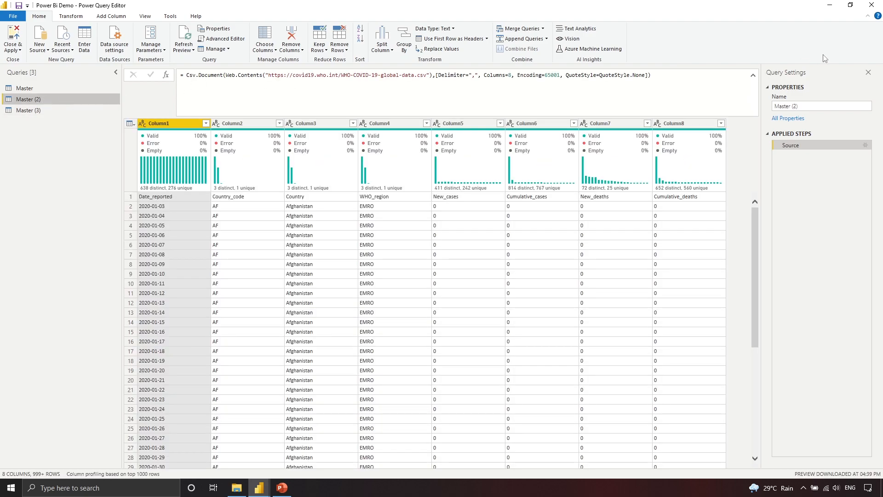
left_click(753, 77)
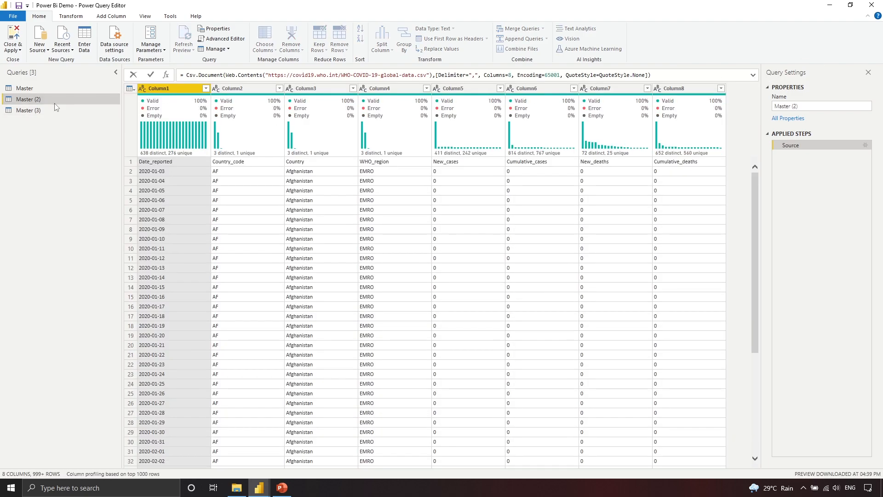
left_click_drag(195, 75, 667, 73)
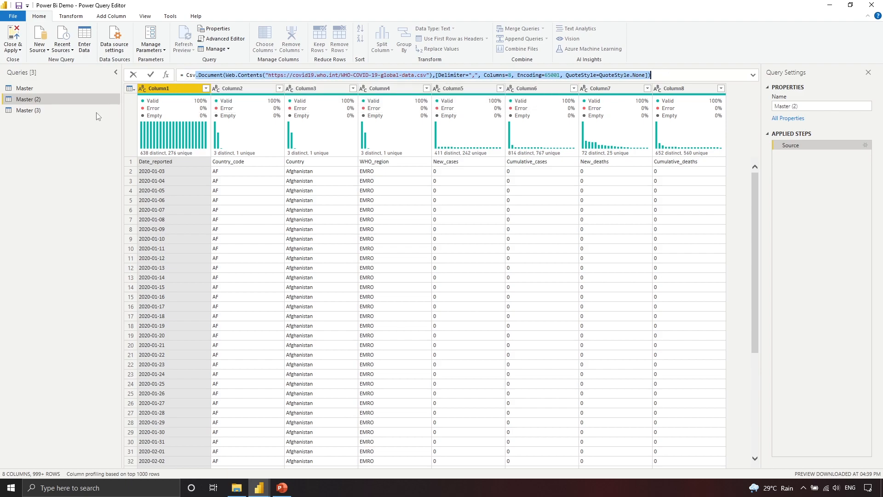
left_click(36, 115)
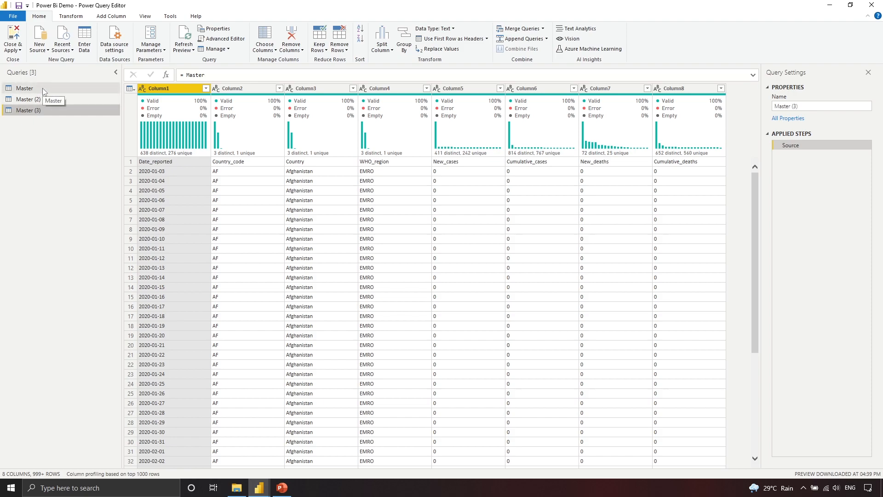
- Examine the M code of the Master (3) reference query in the Advanced Editor, and close it without changes
left_click(225, 39)
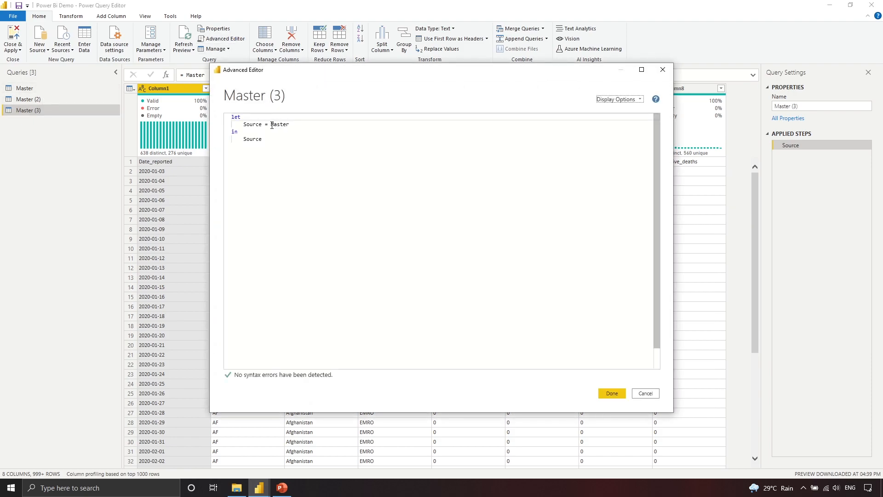
double_click(272, 125)
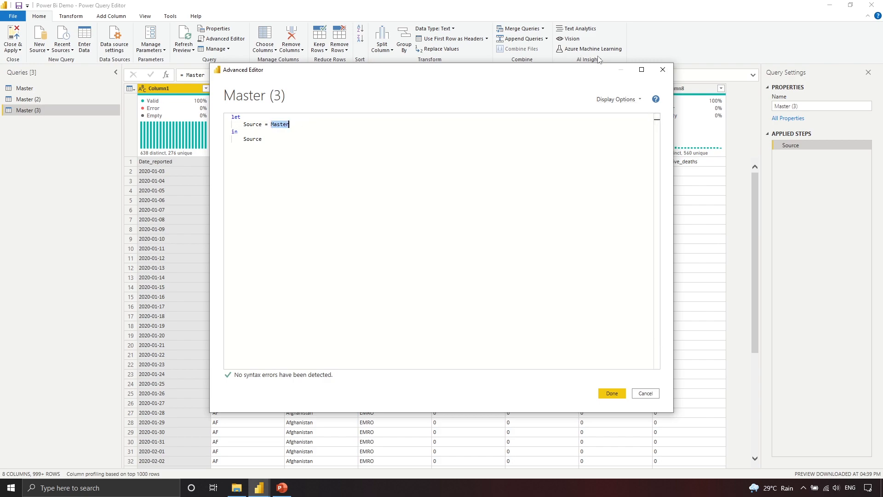
left_click(663, 70)
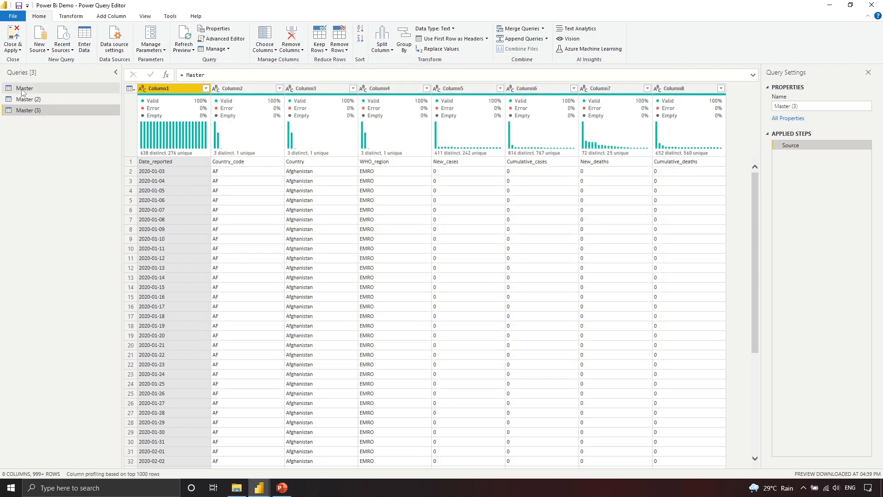
- Delete the duplicated query Master (2)
left_click(47, 103)
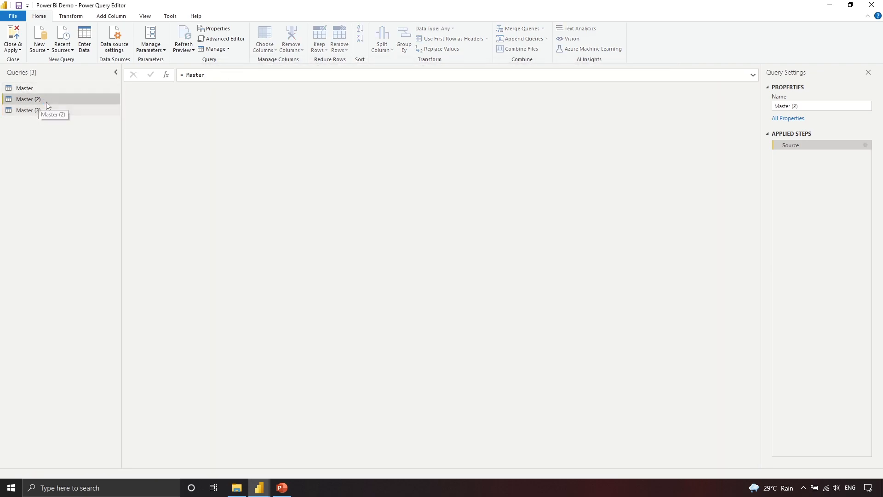
right_click(47, 103)
left_click(82, 130)
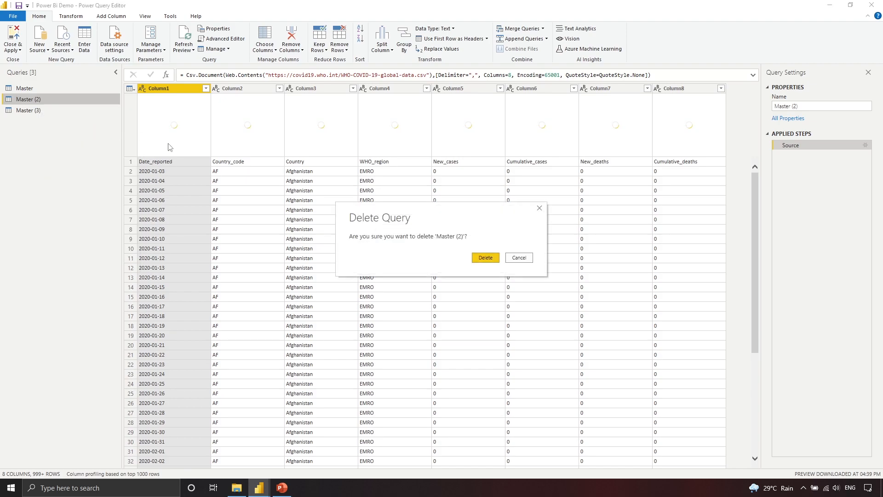
left_click(479, 260)
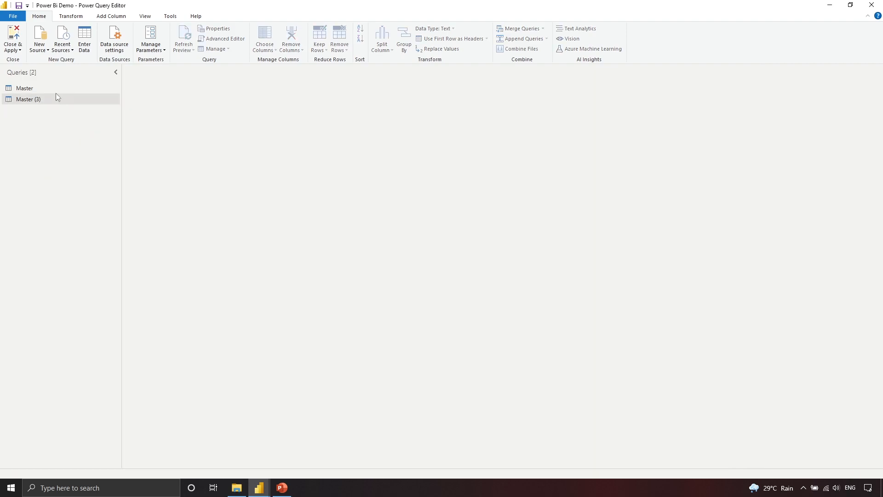
- Rename the original Master query as RAW
left_click(49, 88)
double_click(50, 87)
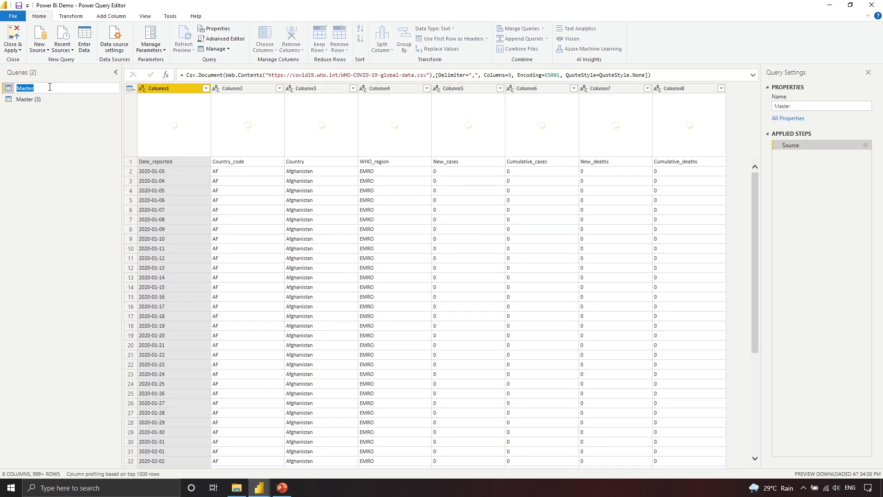
type("RAW")
key("Return")
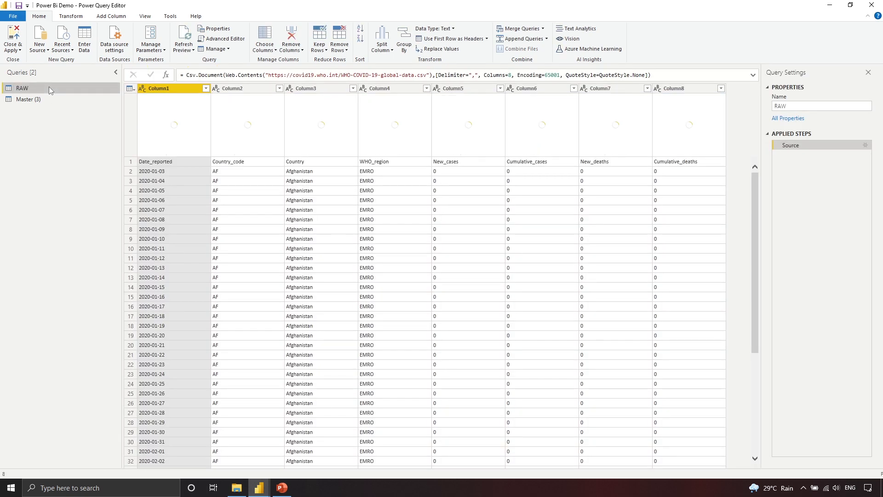
- Rename the reference query Master (3) as Master
left_click(76, 98)
double_click(77, 99)
left_click(78, 99)
key("BackSpace")
key("BackSpace")
key("Return")
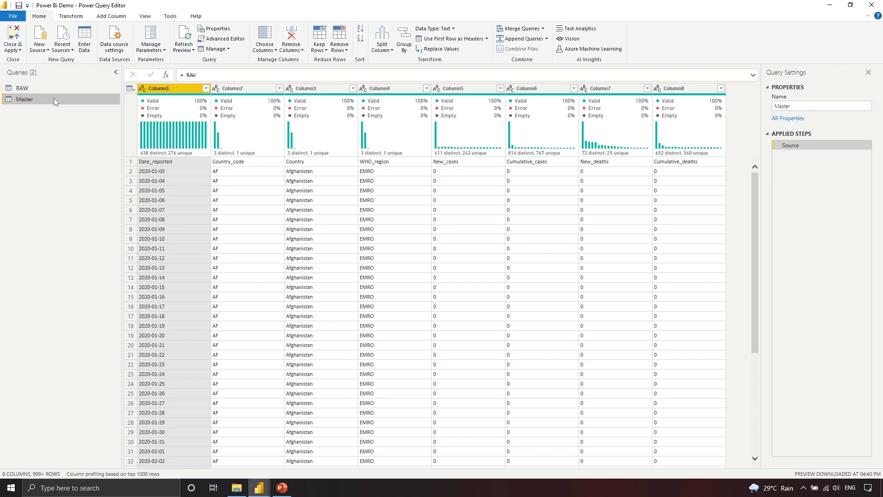
- Go to Column7 in the Master query with Go to Column
left_click(270, 51)
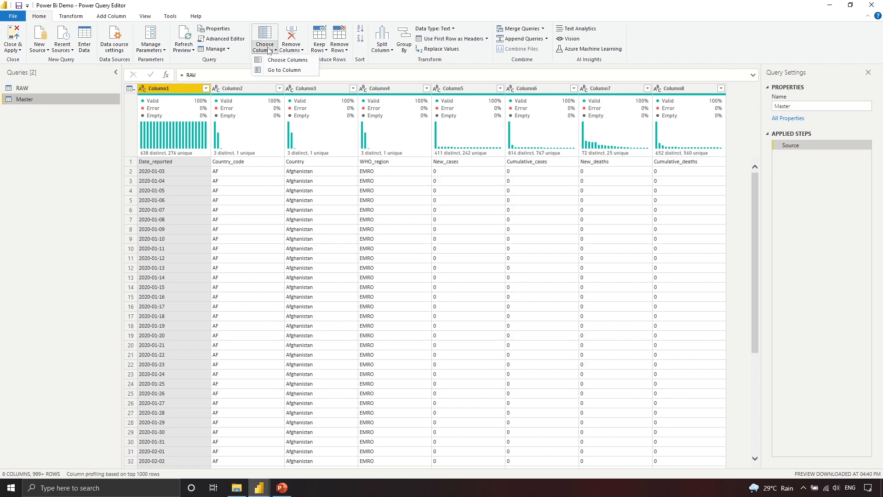
left_click(296, 70)
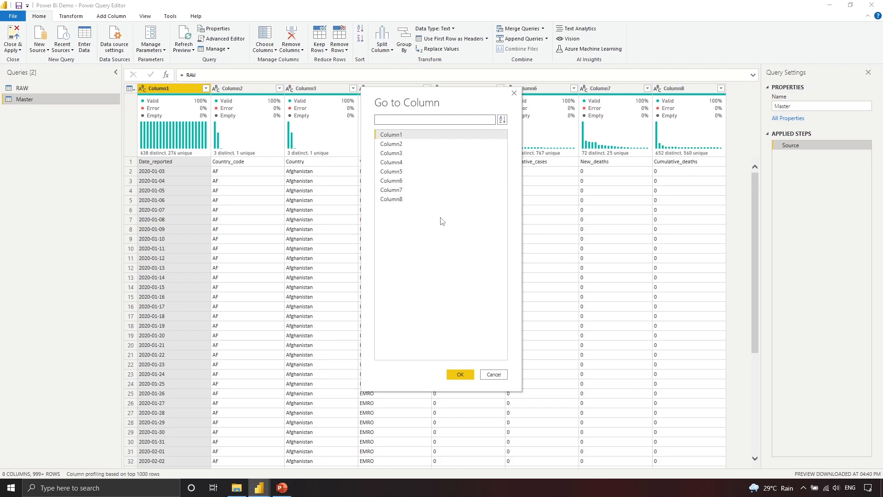
left_click(441, 190)
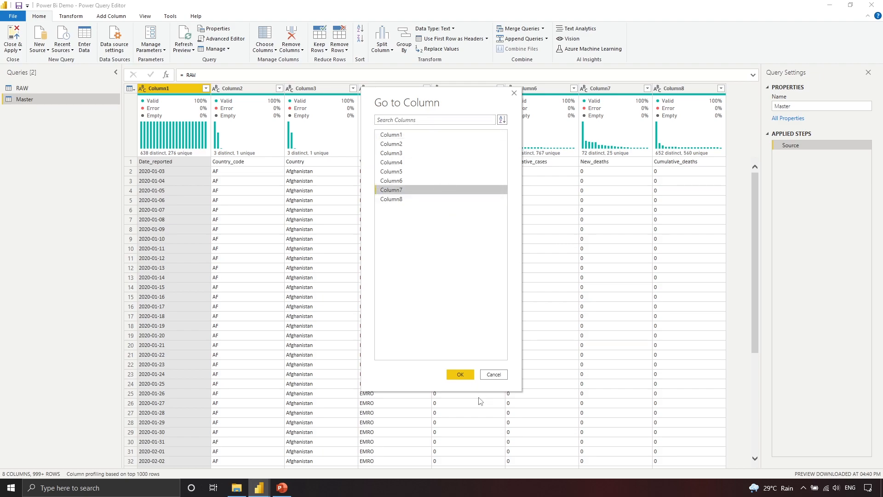
left_click(461, 374)
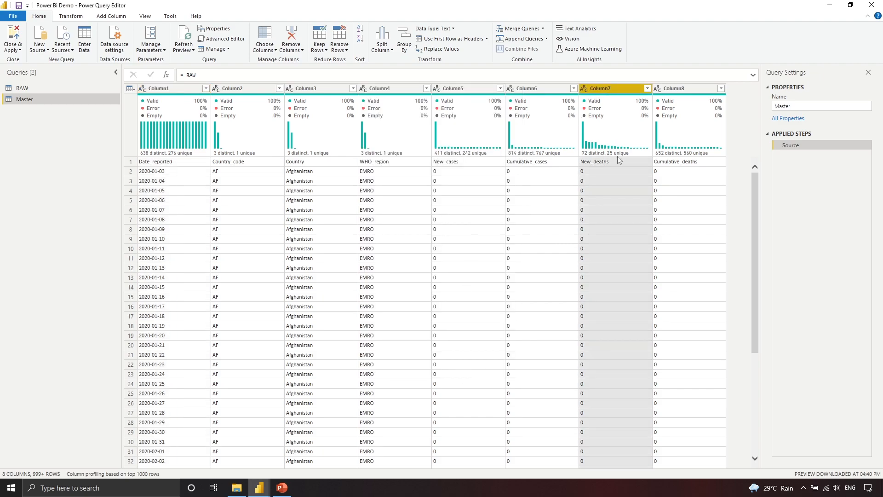
- Keep only Column1, Column3, Column4, Column5 and Column6 in the Master query with Choose Columns
left_click(273, 53)
left_click(282, 73)
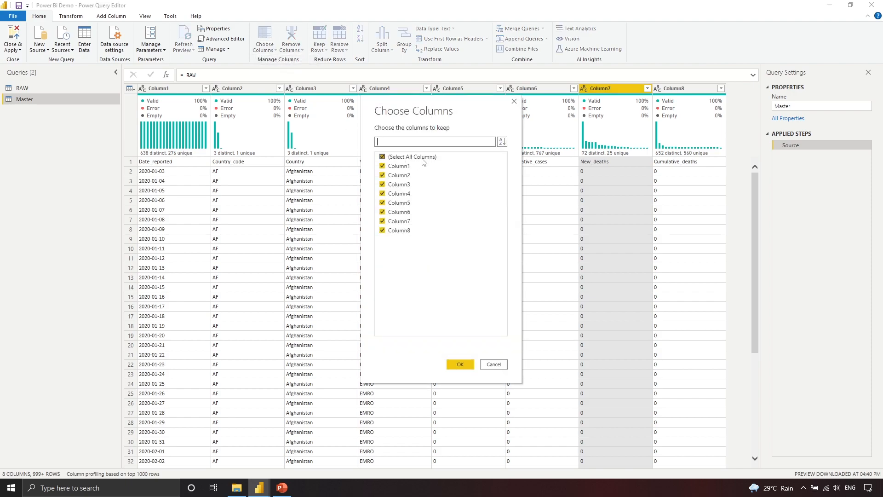
left_click(421, 158)
left_click(409, 166)
left_click(408, 185)
left_click(409, 193)
left_click(408, 202)
left_click(408, 212)
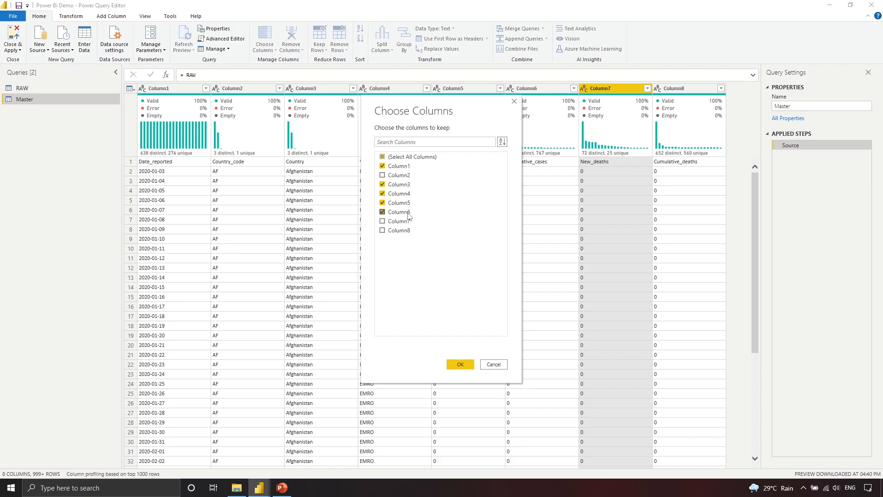
left_click(458, 363)
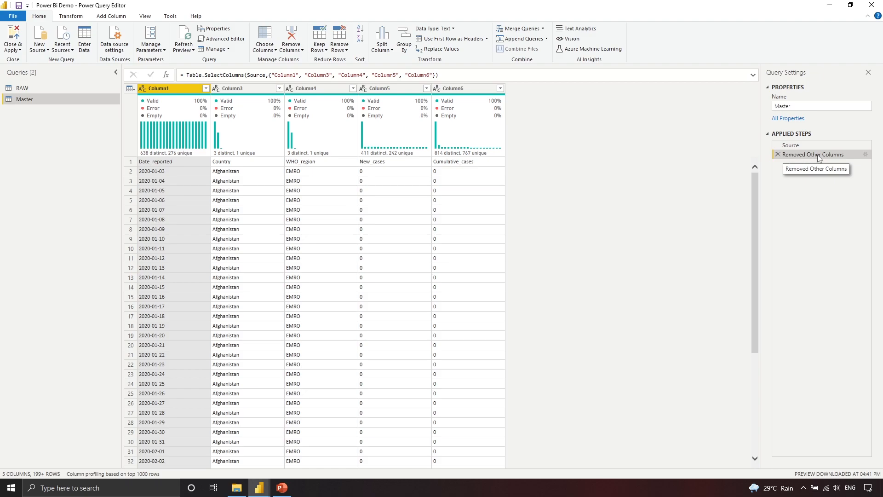
- Edit the Removed Other Columns step to keep Column2 instead of Column3, and delete that step
left_click(865, 155)
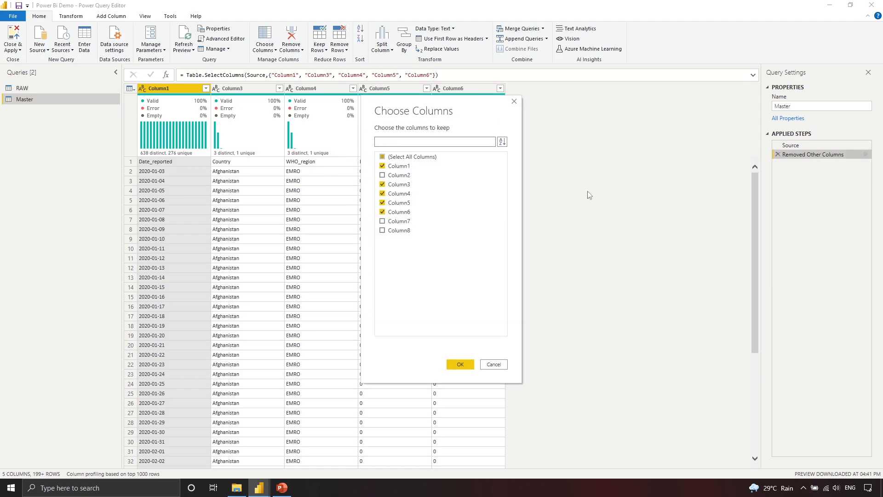
left_click(404, 187)
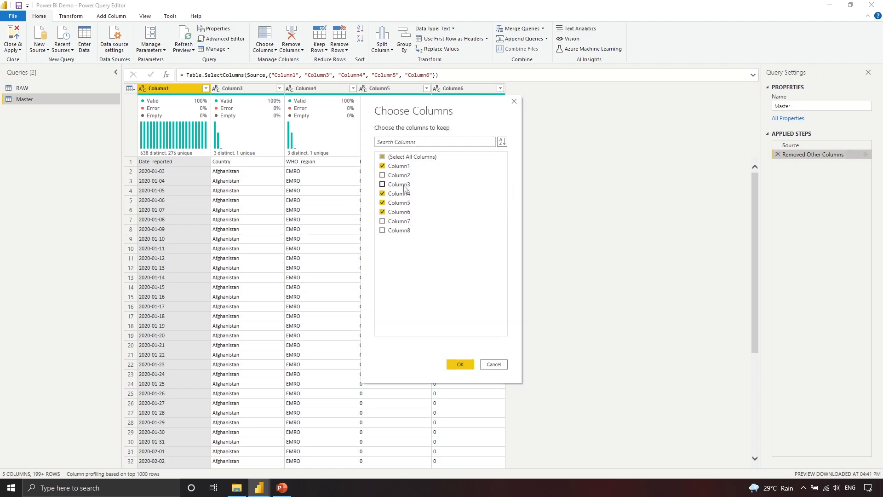
left_click(406, 176)
left_click(461, 365)
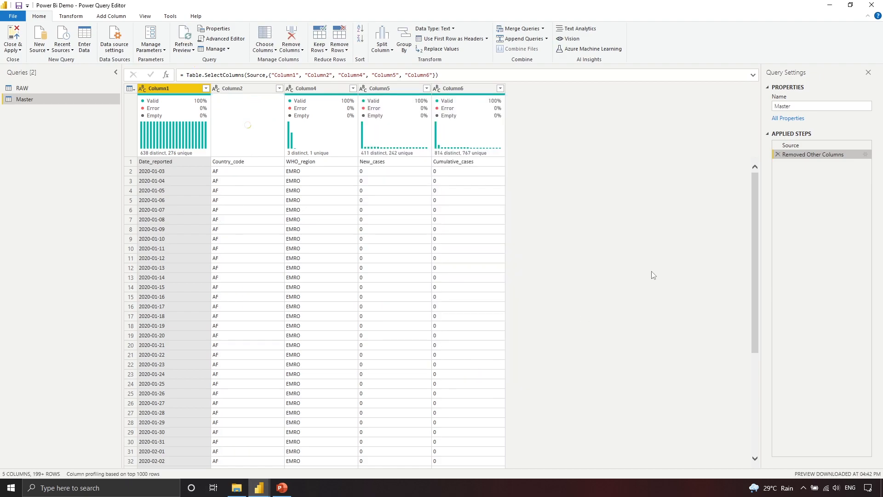
left_click(778, 155)
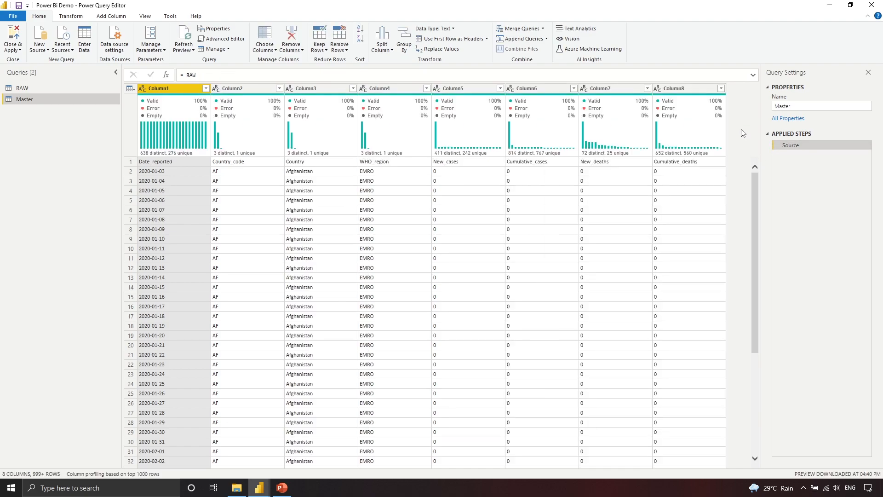
- Remove Column1 from the Master query, and keep only Column4 with Remove Other Columns
left_click(293, 50)
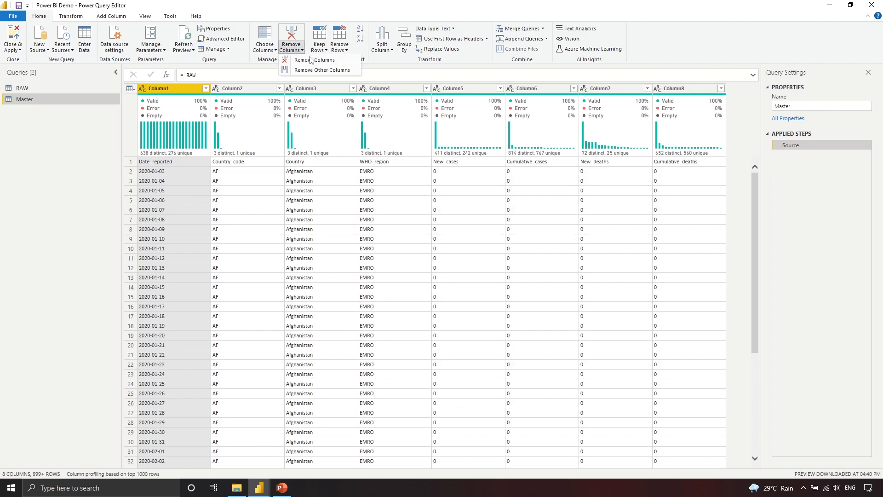
left_click(311, 60)
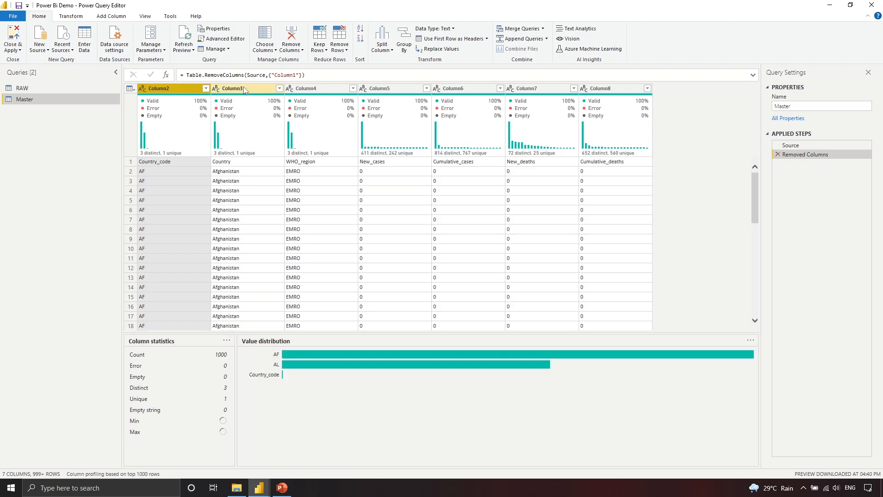
left_click(244, 87)
left_click(324, 88)
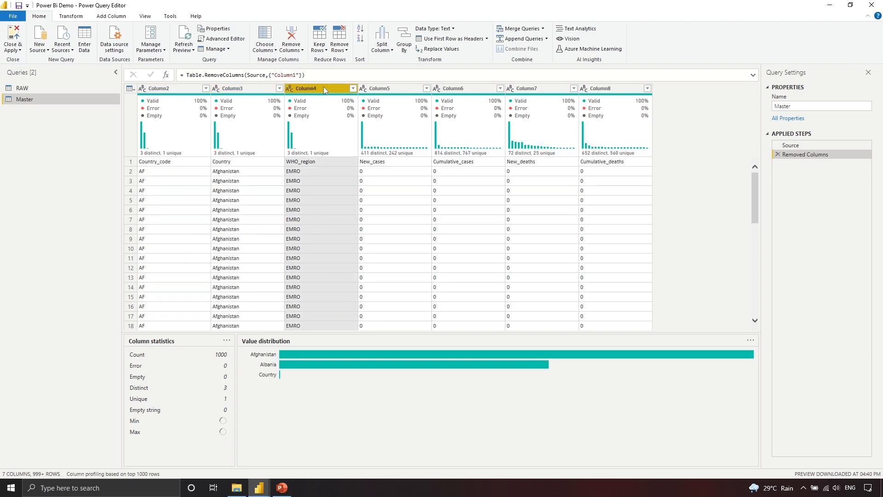
left_click(301, 52)
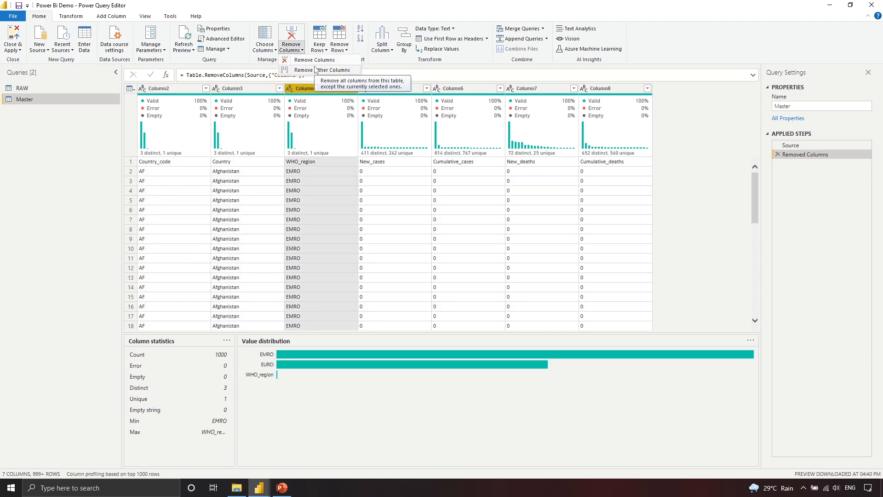
left_click(316, 93)
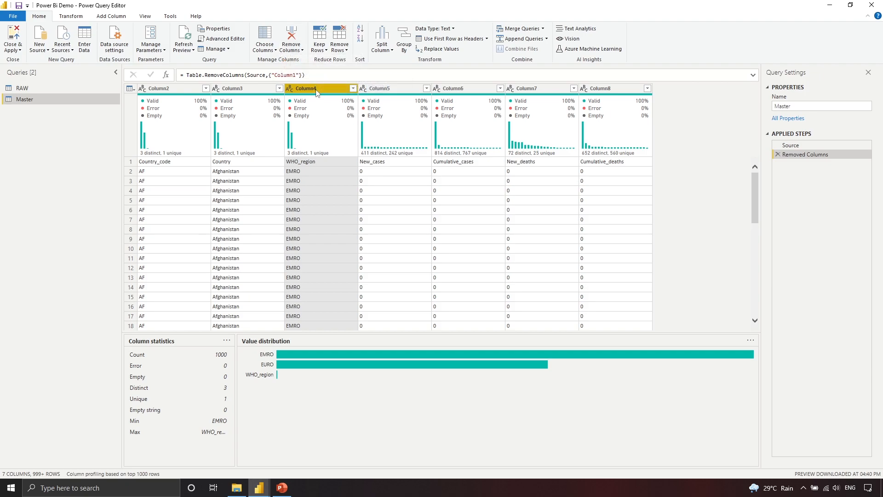
left_click(301, 50)
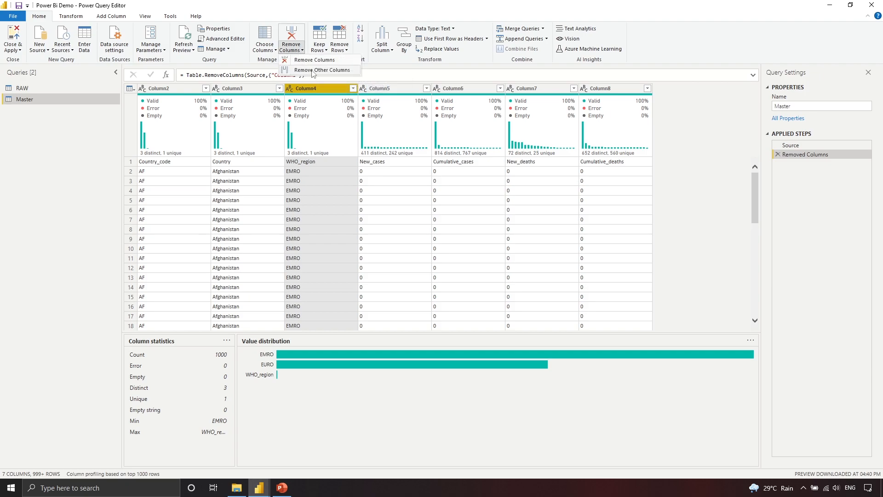
left_click(313, 72)
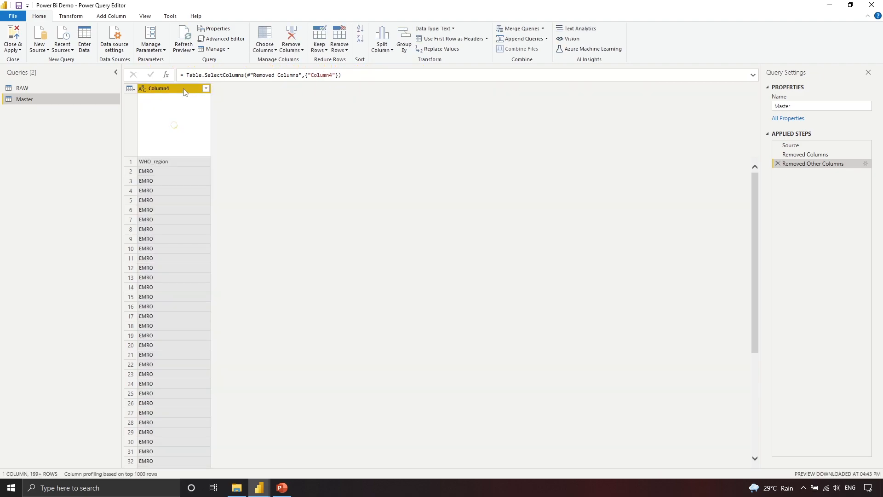
- Delete both column-removal steps from the Master query, and view the sort and filter options of Column1
left_click(778, 164)
left_click(778, 155)
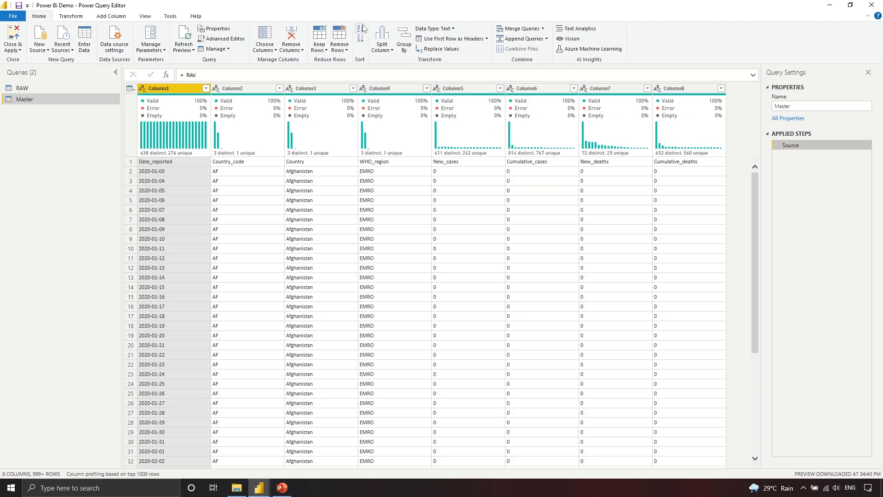
left_click(206, 89)
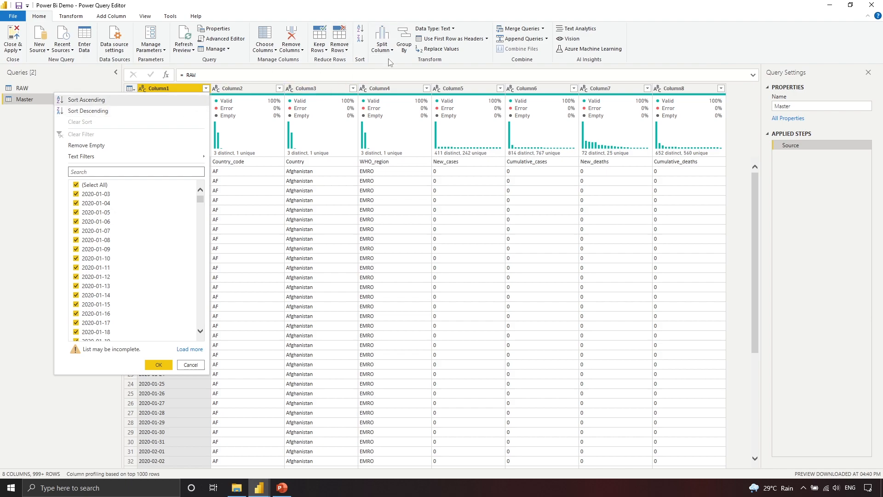
key("Escape")
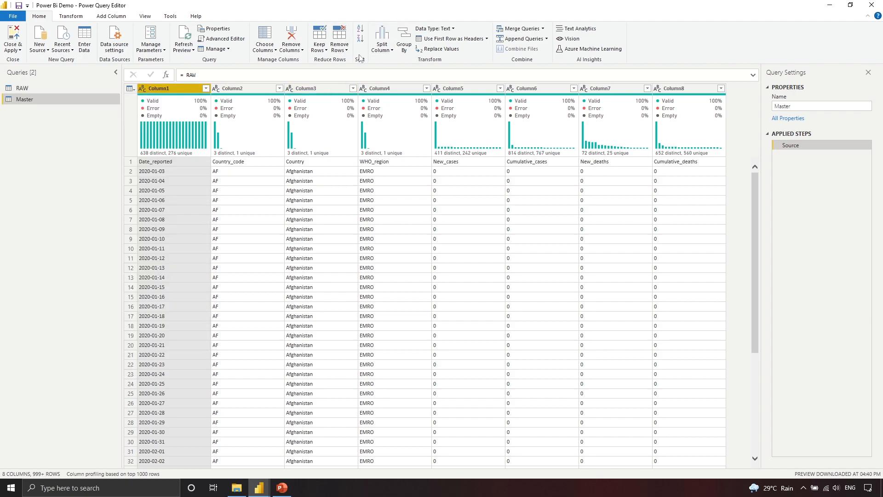
- Split Column1 by number of characters at 4, once, as far left as possible, and delete that split step
left_click(381, 47)
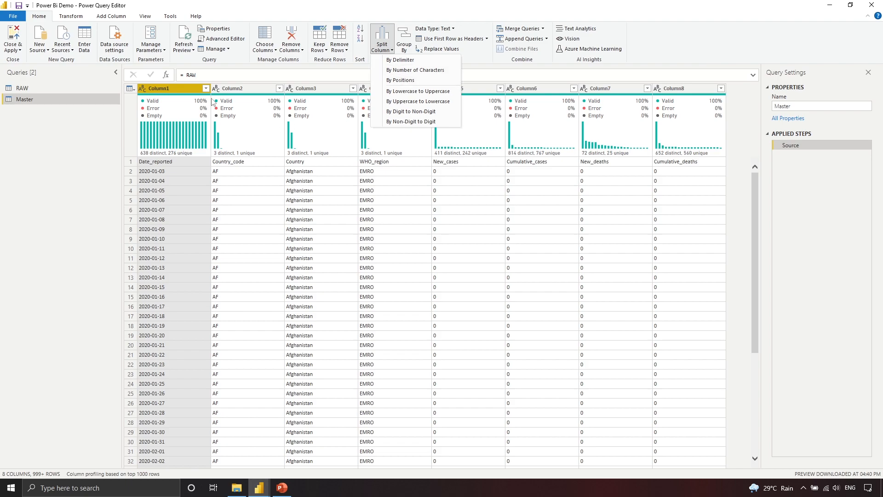
left_click(407, 70)
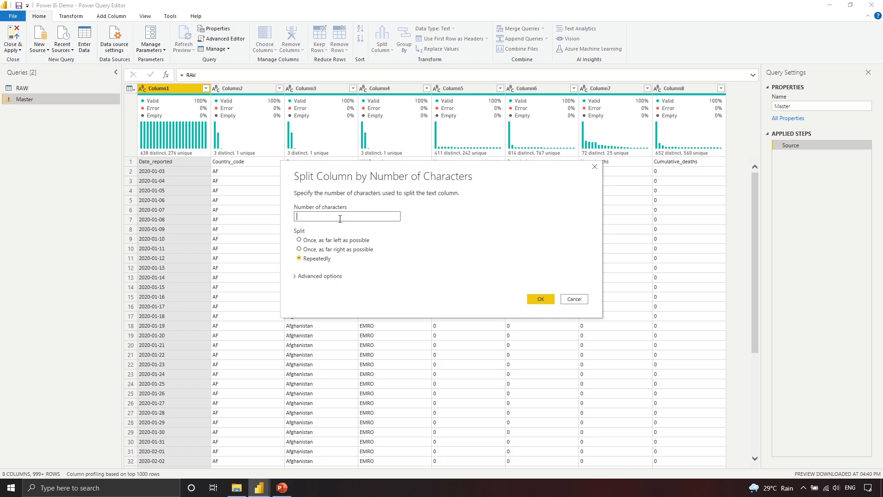
left_click(338, 241)
left_click(349, 216)
type("4")
left_click(541, 299)
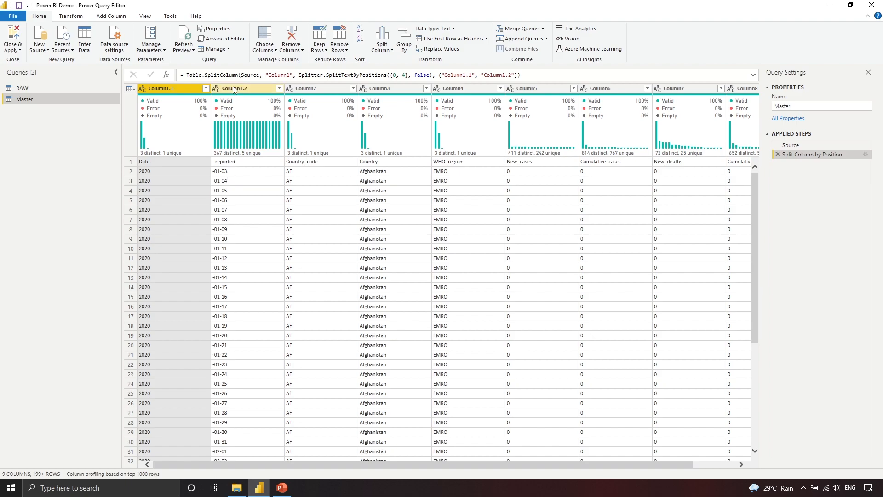
left_click(778, 154)
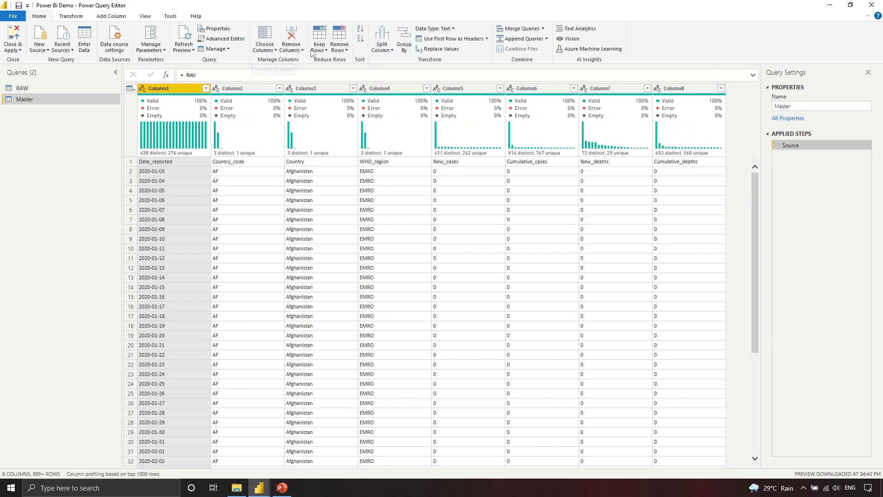
- Split Column1 of the Master query by positions 0, 4
left_click(382, 44)
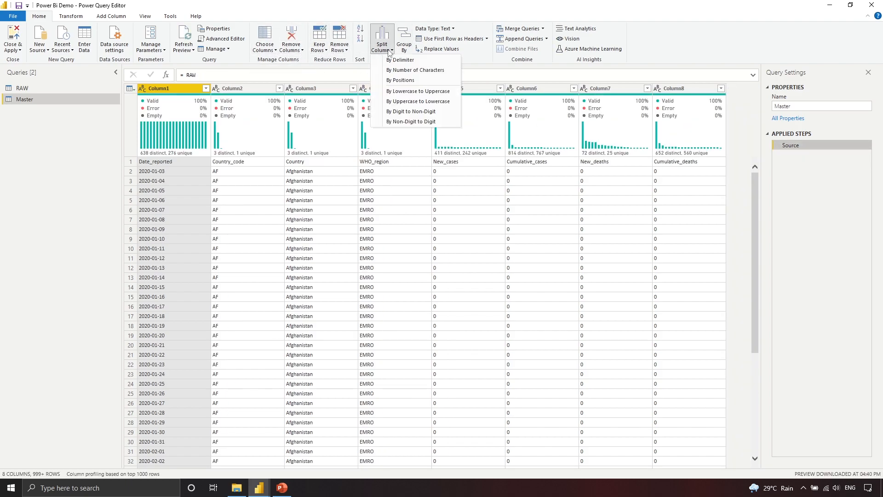
left_click(406, 81)
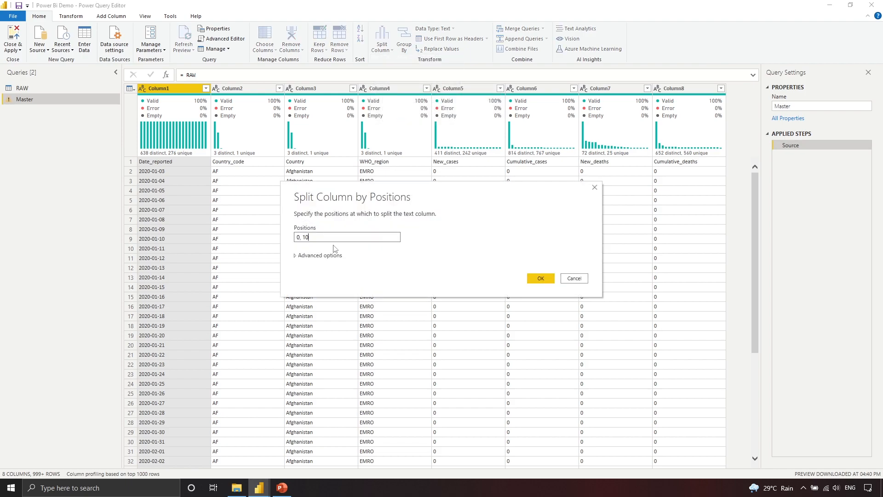
key("BackSpace")
key("BackSpace")
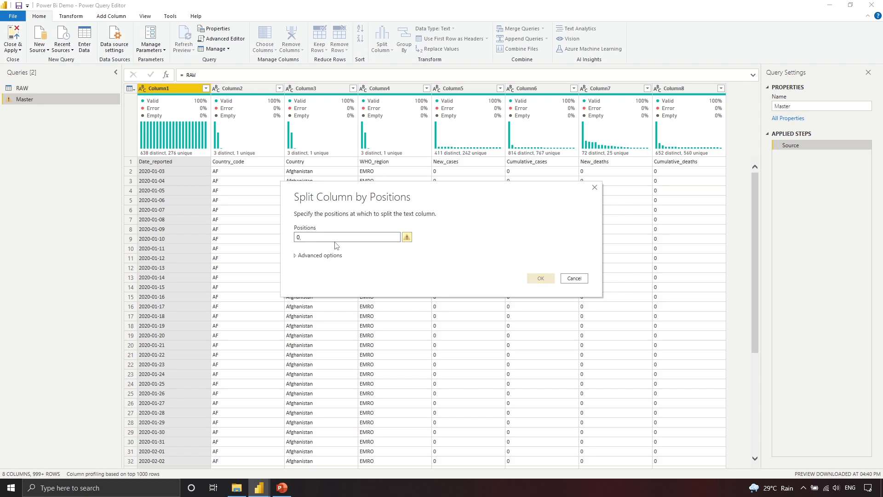
type("4")
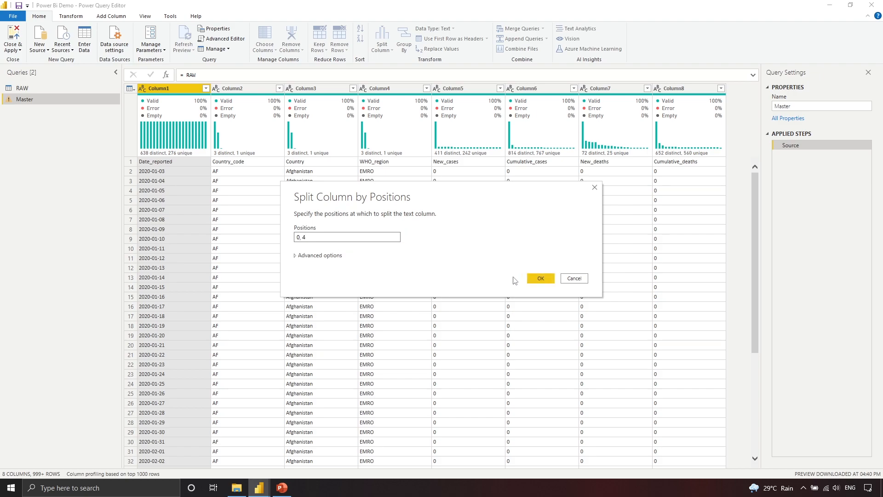
left_click(540, 279)
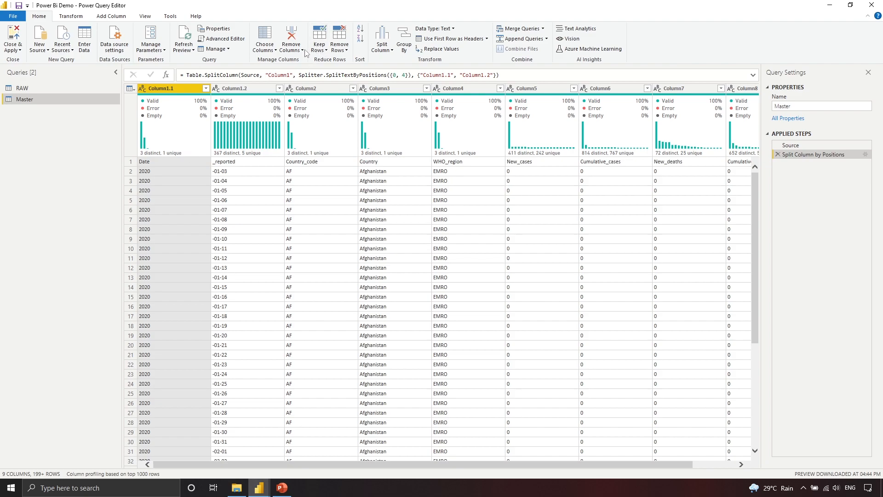
- Edit the Split Column by Positions step to use positions 4, 6
left_click(865, 155)
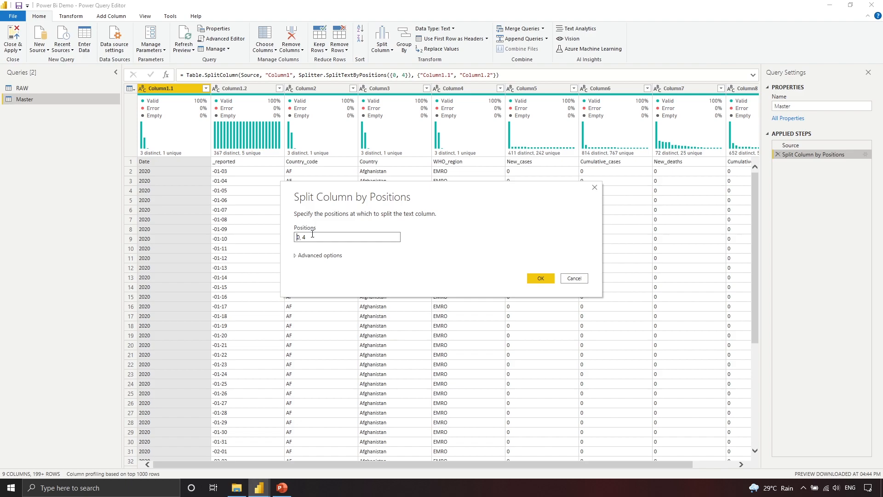
type("4, 6")
left_click(534, 278)
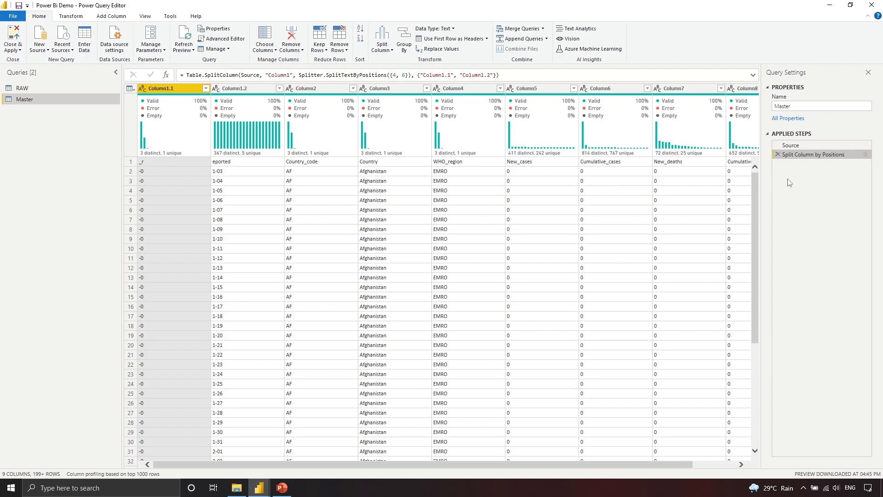
- Compare the data at the Source step with the Split Column by Positions step, and delete the split step
left_click(818, 144)
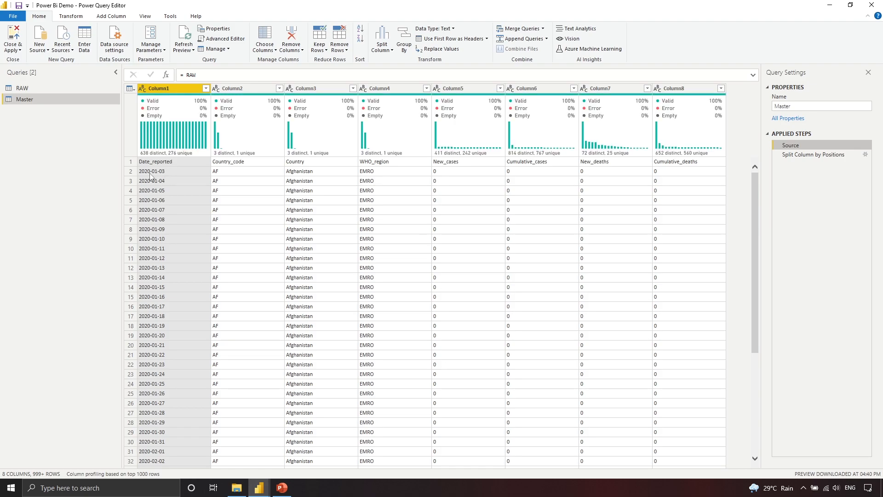
left_click(860, 154)
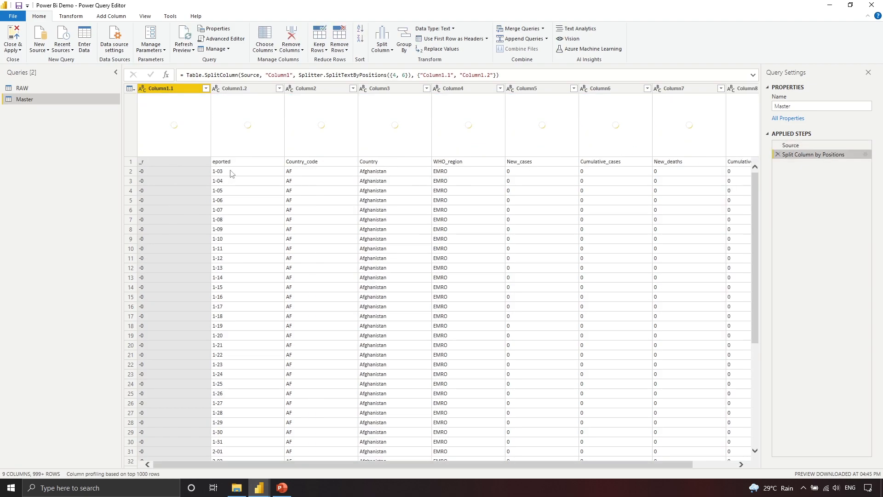
left_click(808, 144)
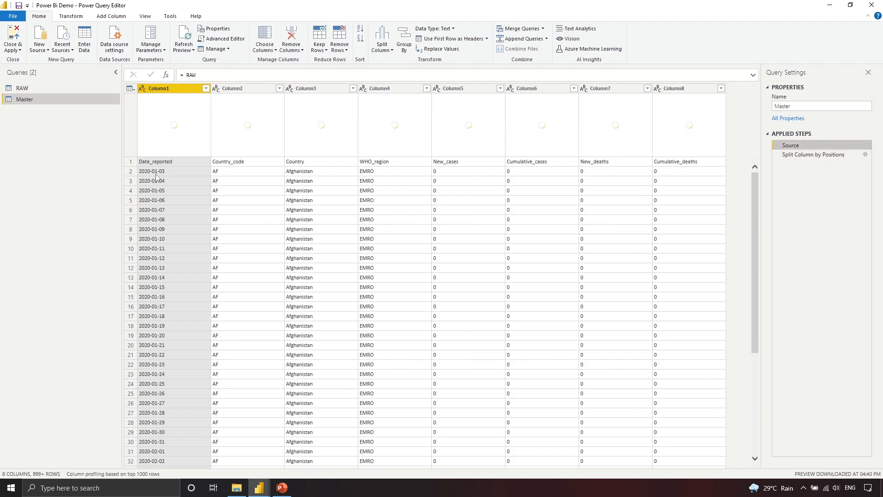
left_click(796, 155)
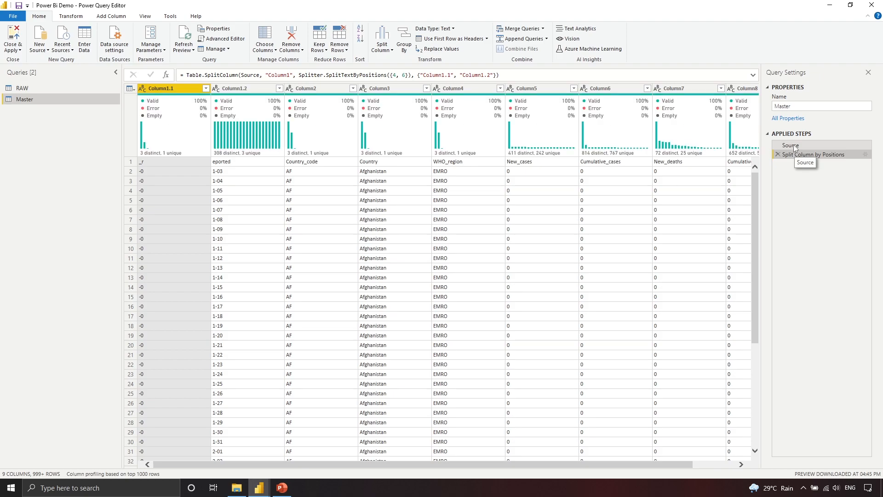
left_click(794, 148)
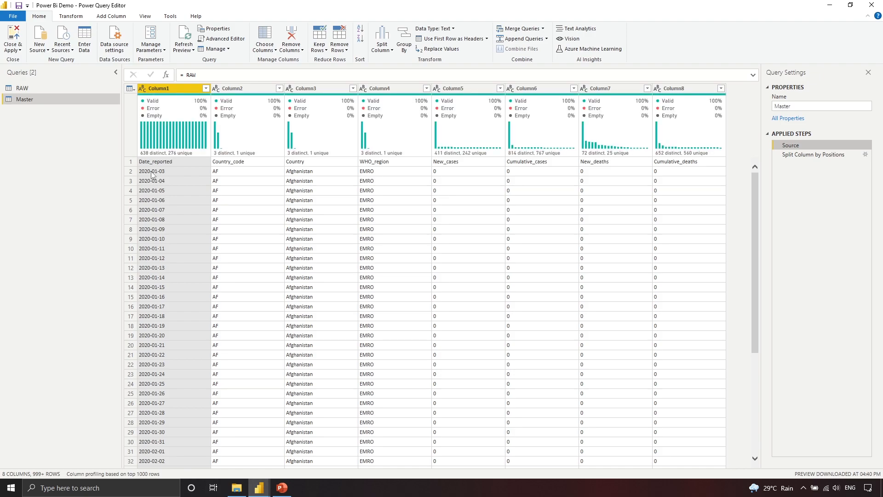
left_click(785, 159)
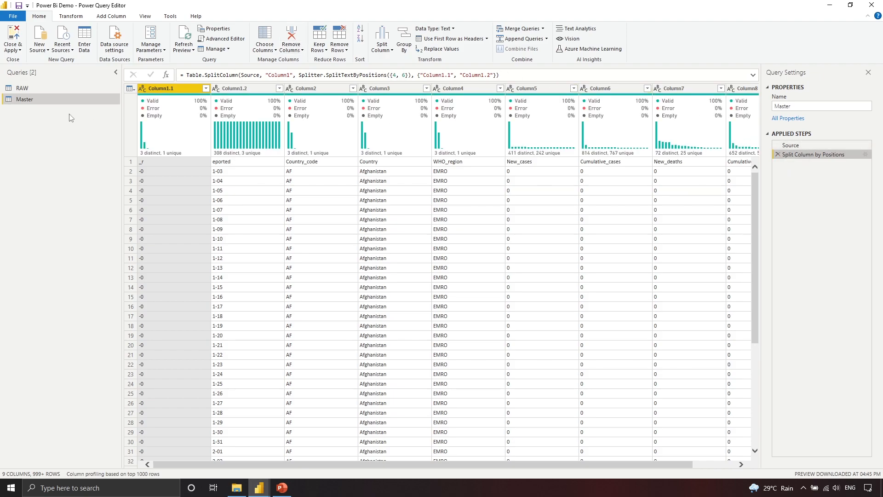
left_click(778, 154)
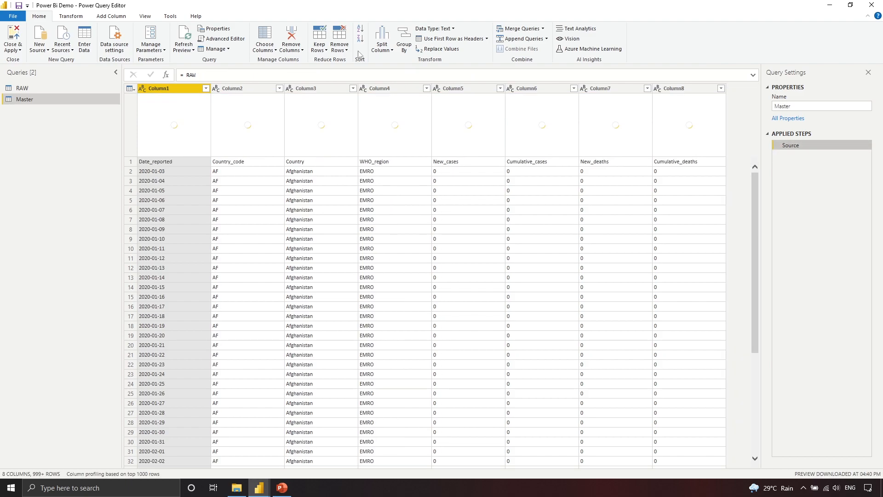
left_click(383, 47)
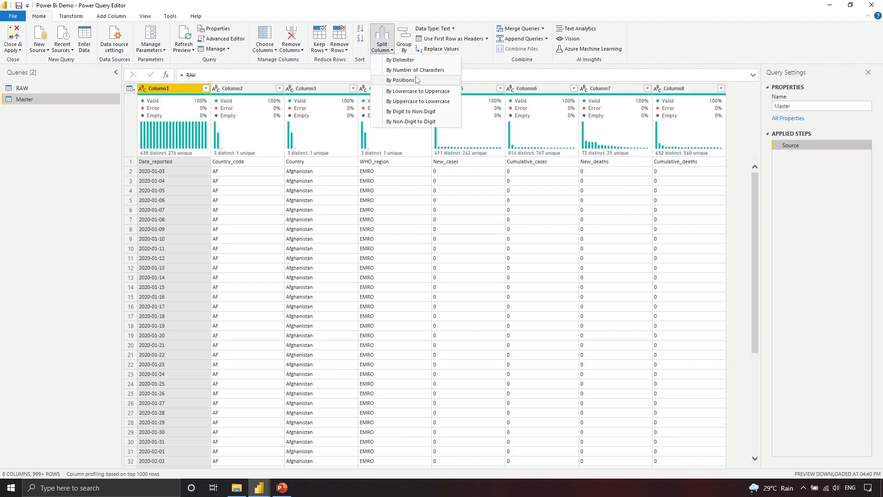
left_click(401, 80)
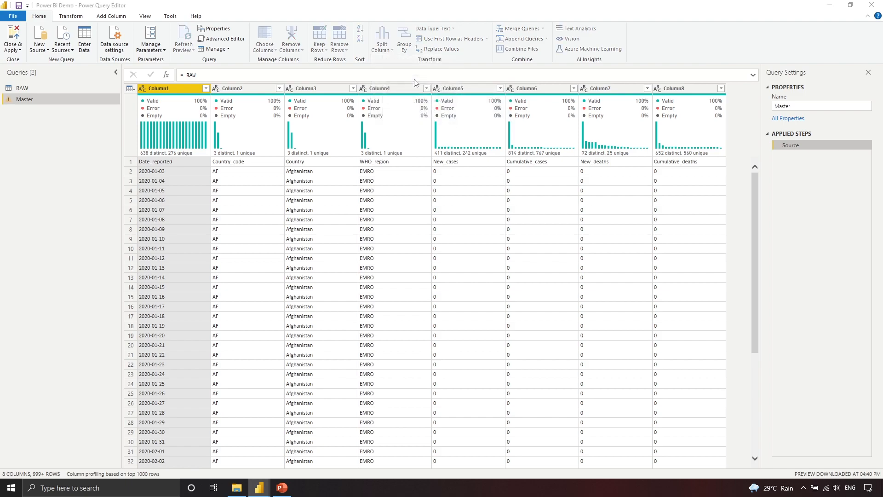
left_click(594, 188)
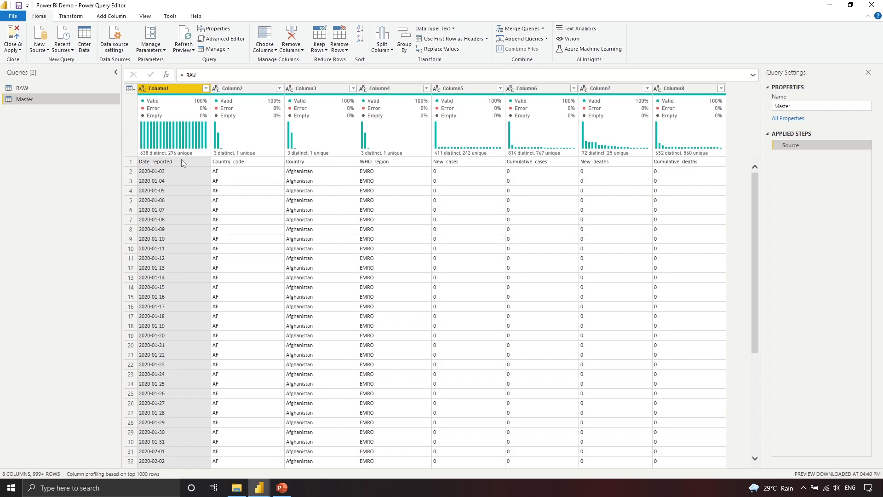
- Promote the first row of the Master query to column headers
left_click(132, 163)
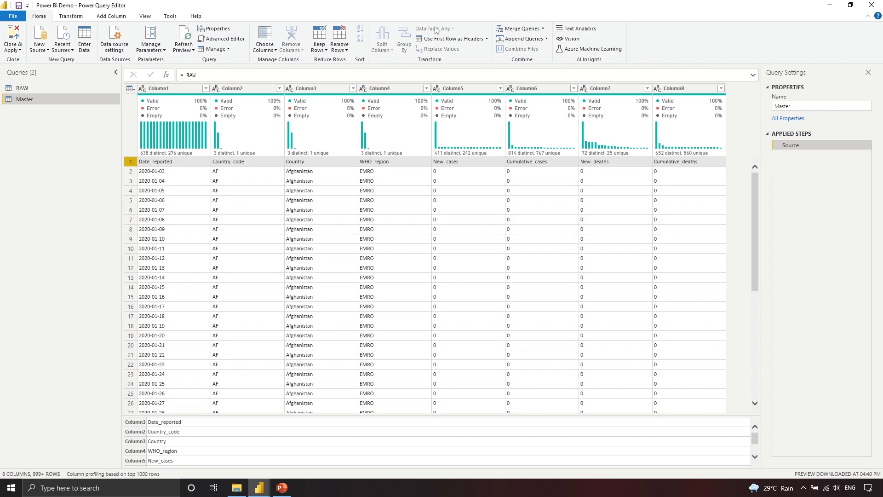
left_click(487, 39)
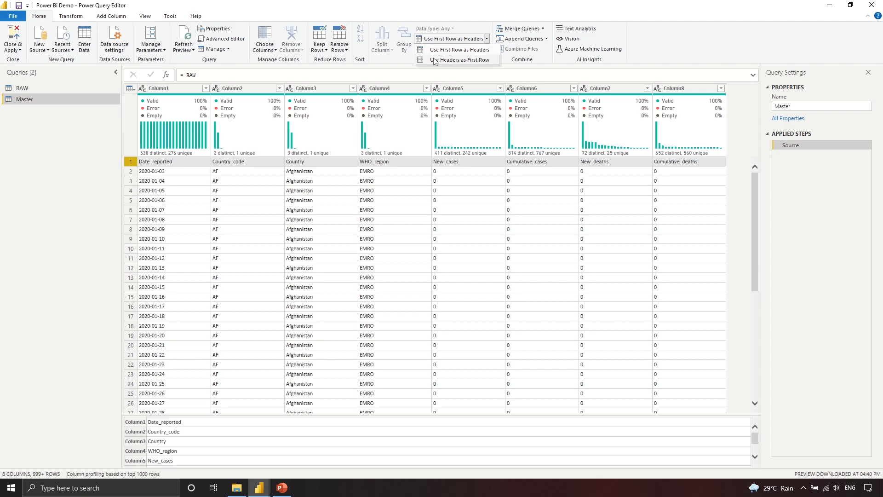
left_click(471, 51)
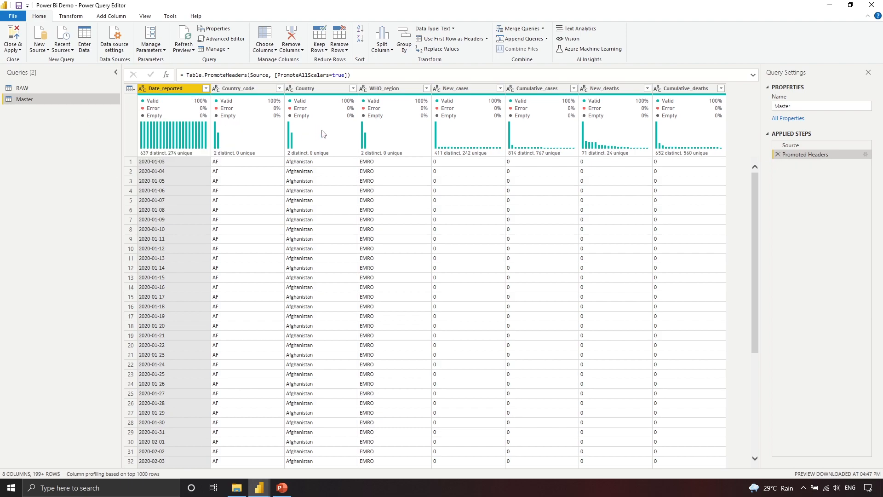
- Set the Date_reported column's data type to Date and highlight the full Changed Type formula for review
left_click(143, 89)
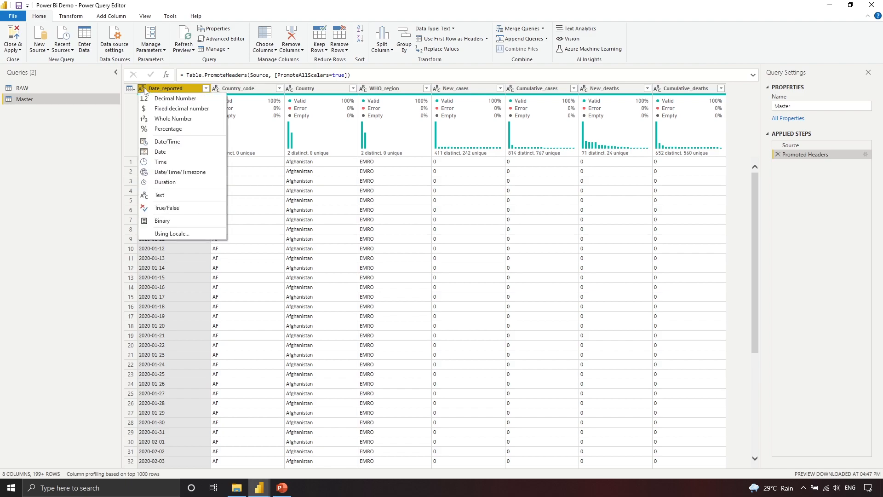
left_click(198, 153)
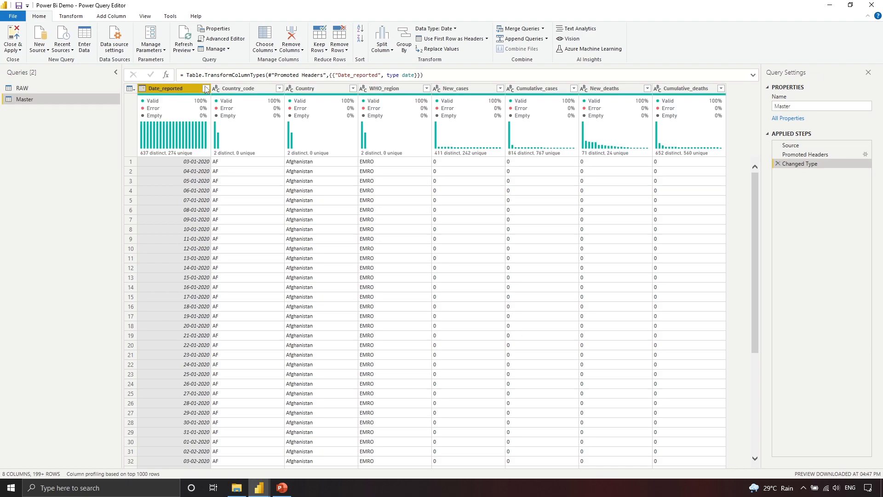
left_click(440, 74)
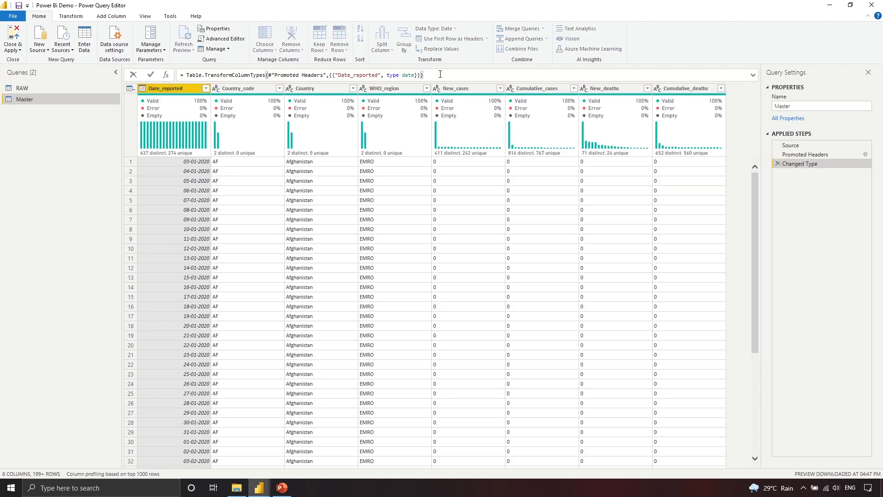
key("ctrl+a")
mouse_move(192, 74)
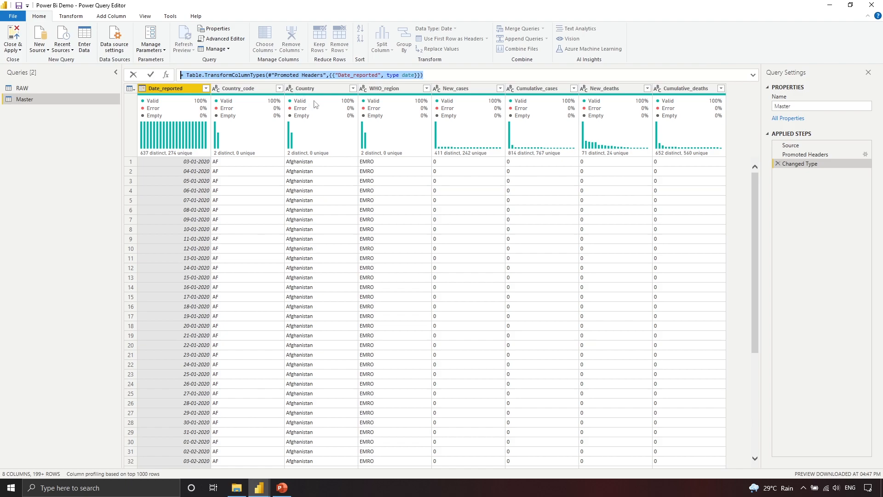
- Set the New_cases column's data type to Fixed decimal number
left_click(442, 89)
left_click(439, 88)
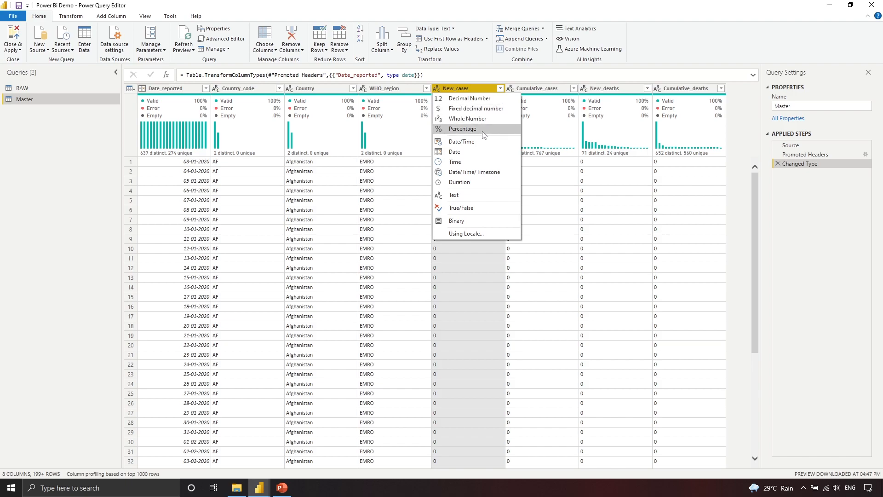
left_click(483, 111)
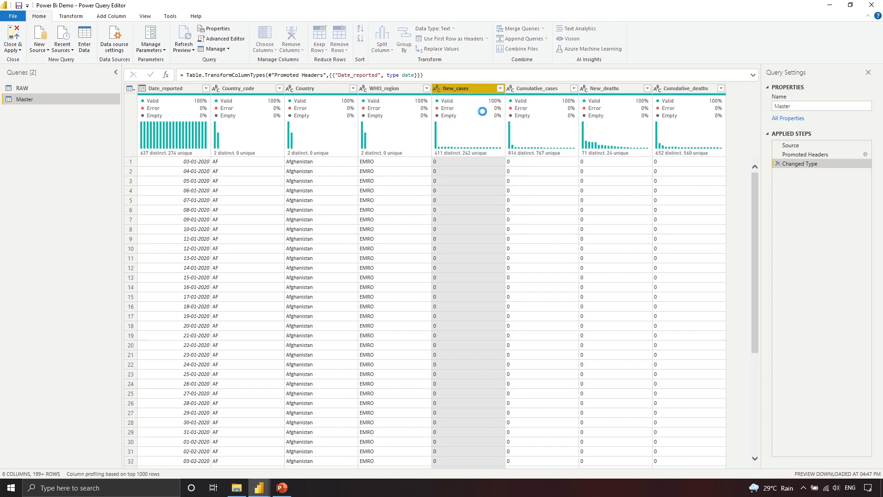
- Set the New_cases column's data type to Whole Number, replacing the current type conversion
left_click(437, 88)
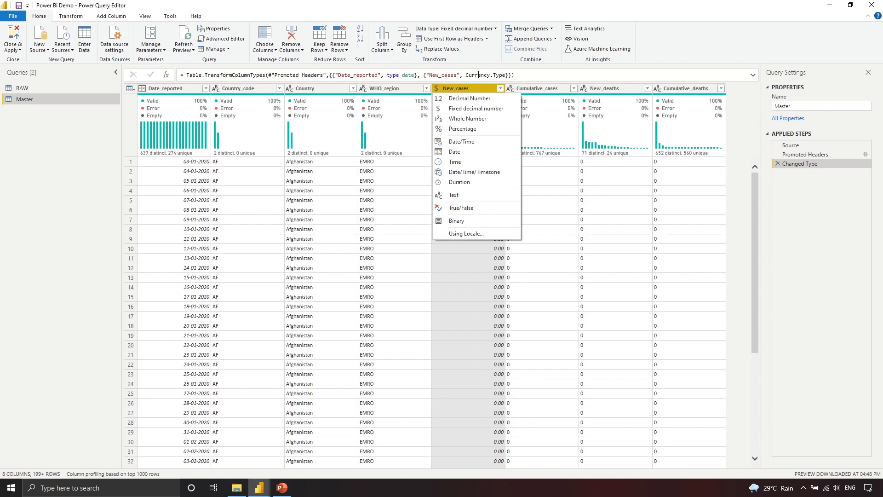
left_click(478, 118)
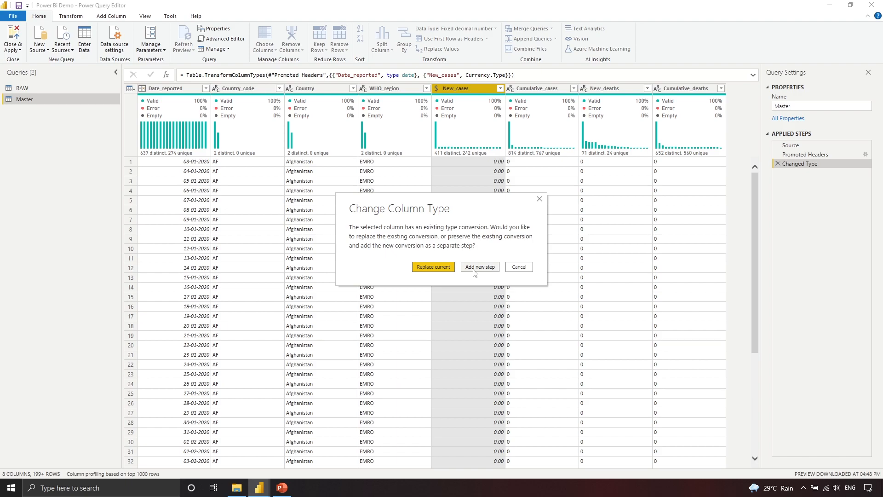
left_click(437, 268)
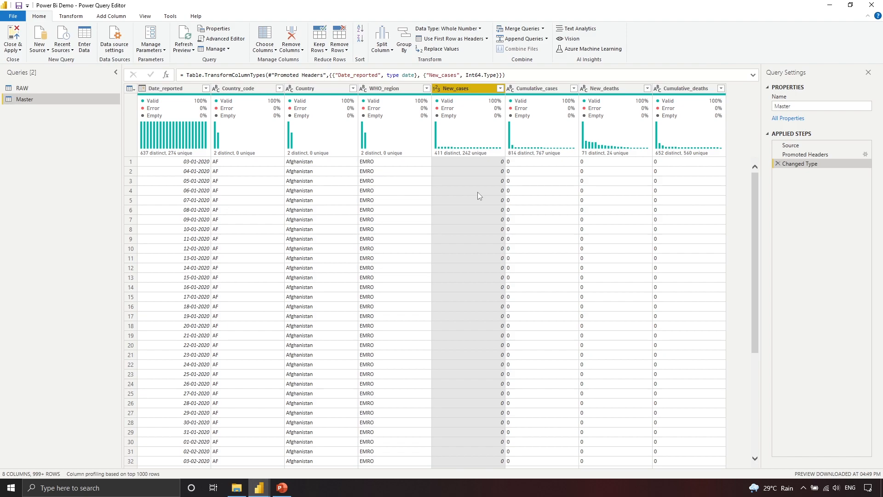
- Set the Cumulative_cases, New_deaths and Cumulative_deaths columns' data types to Whole Number
left_click(511, 89)
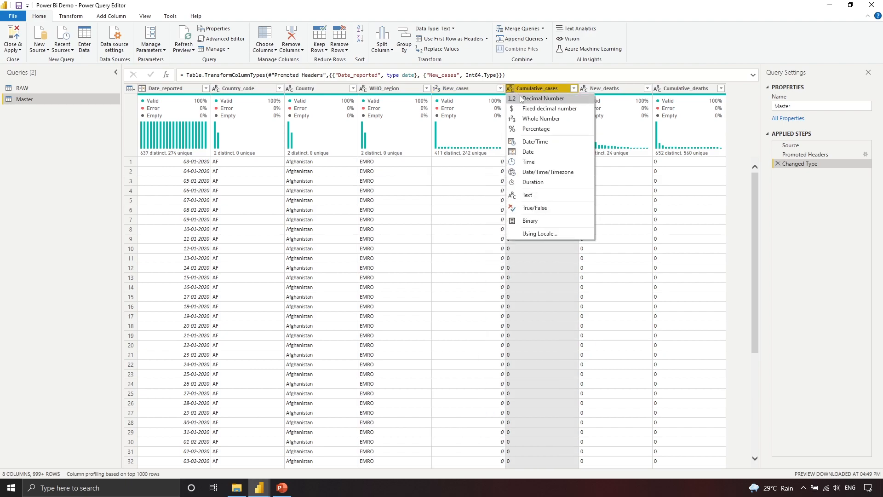
left_click(551, 120)
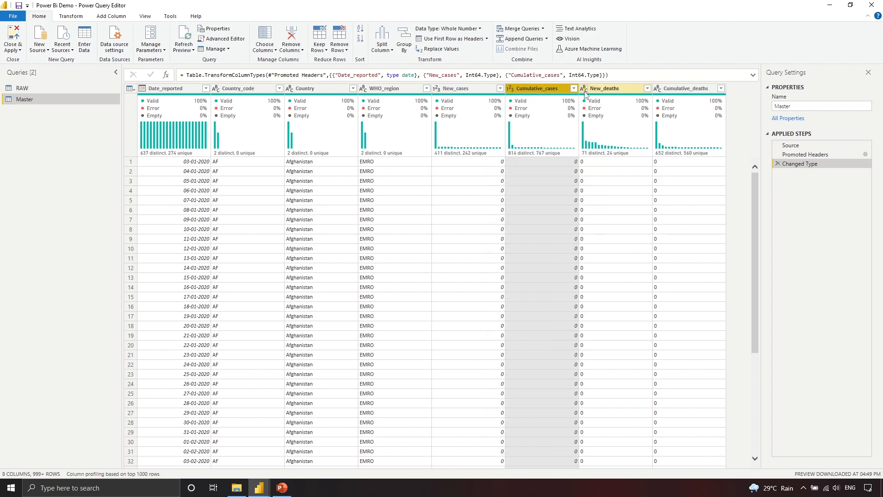
left_click(584, 89)
left_click(615, 119)
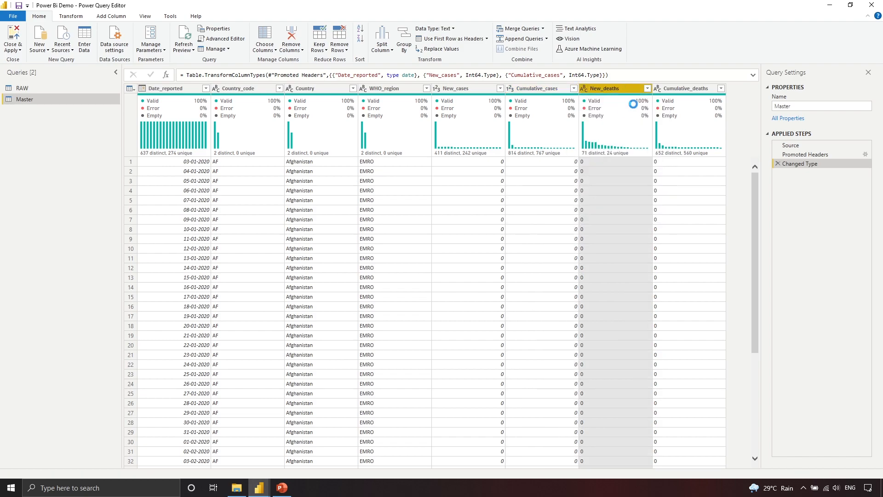
left_click(659, 92)
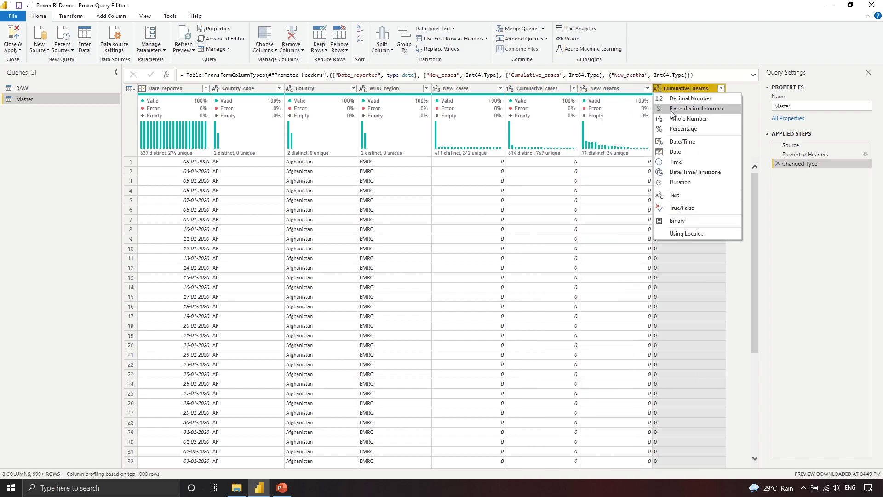
left_click(677, 117)
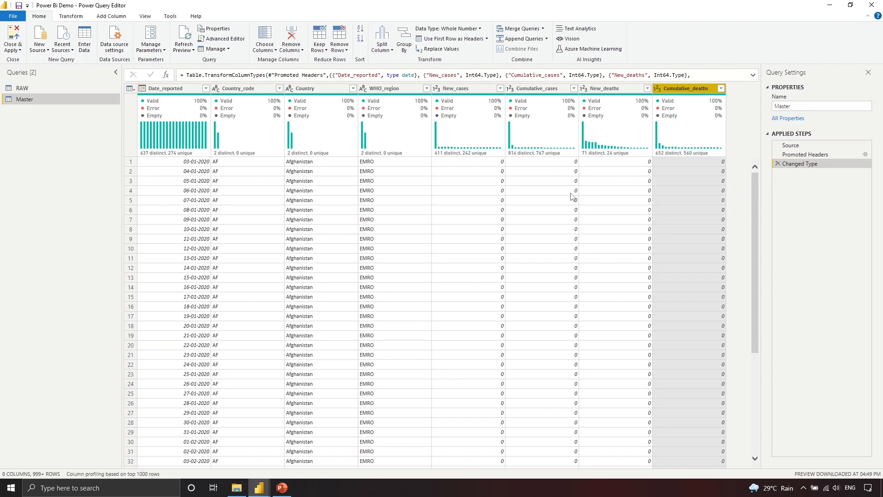
- Open the Master query's full M code and examine how the Promoted Headers line refers to the Source step
left_click(225, 41)
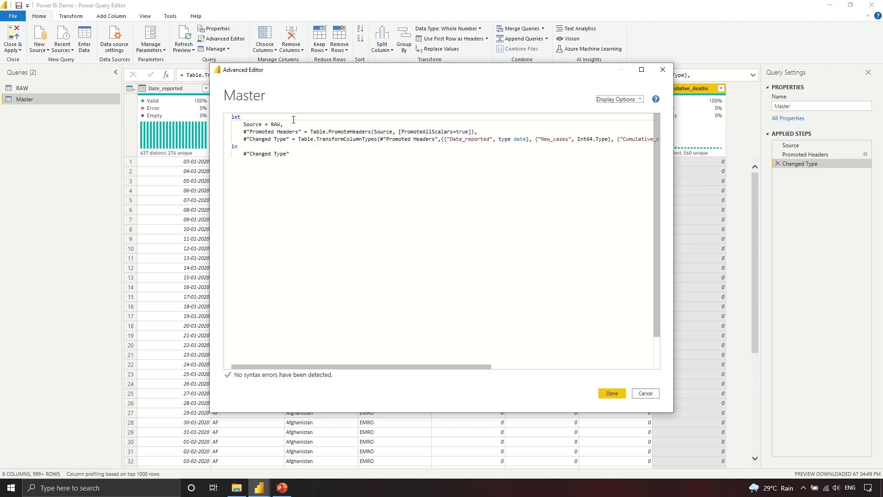
double_click(276, 124)
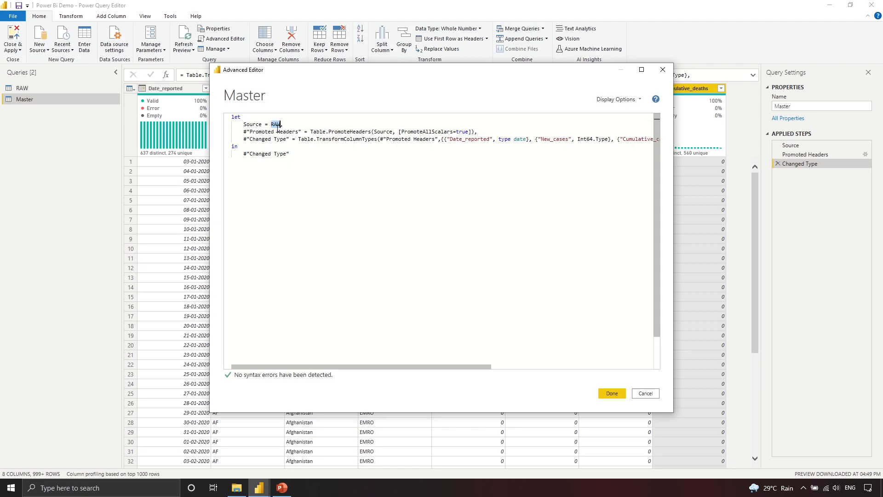
mouse_move(244, 132)
left_mouse_down()
mouse_move(340, 132)
mouse_move(250, 132)
left_mouse_up()
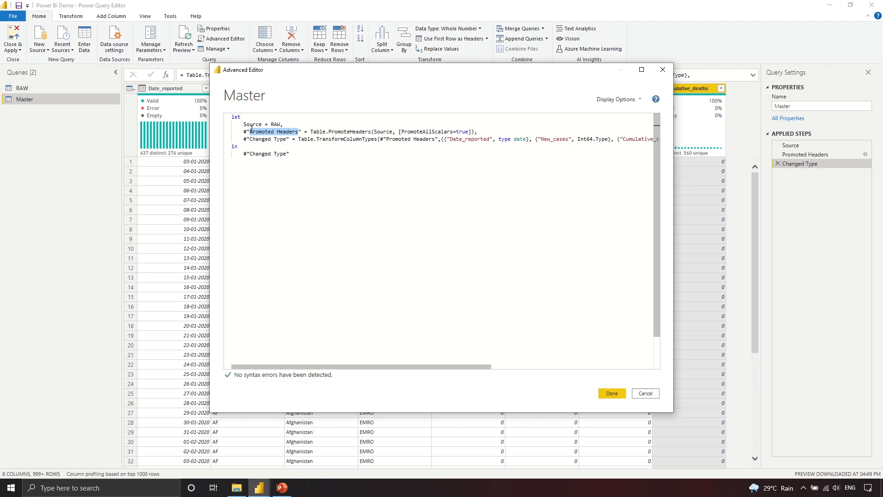
left_click_drag(295, 132, 298, 131)
left_click_drag(311, 133, 393, 130)
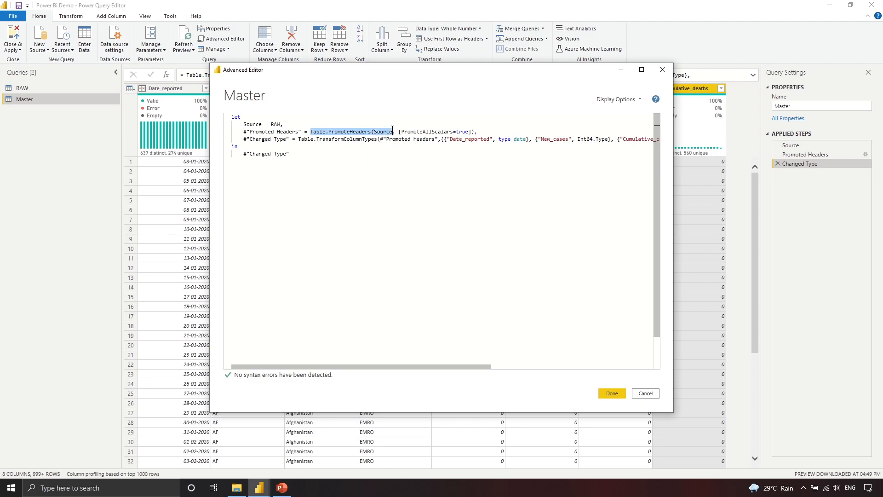
double_click(252, 124)
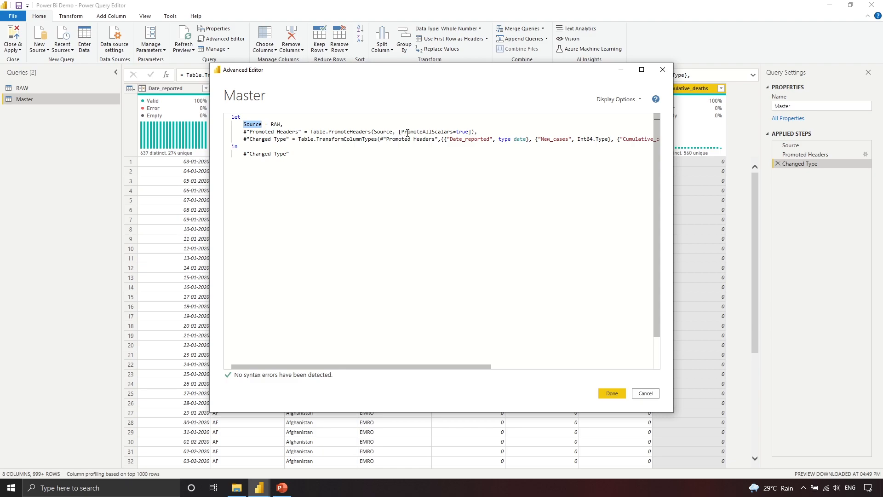
- Examine the Changed Type line's step name, its Table.TransformColumnTypes function and its reference to Promoted Headers
left_click(244, 139)
left_click_drag(243, 139, 289, 140)
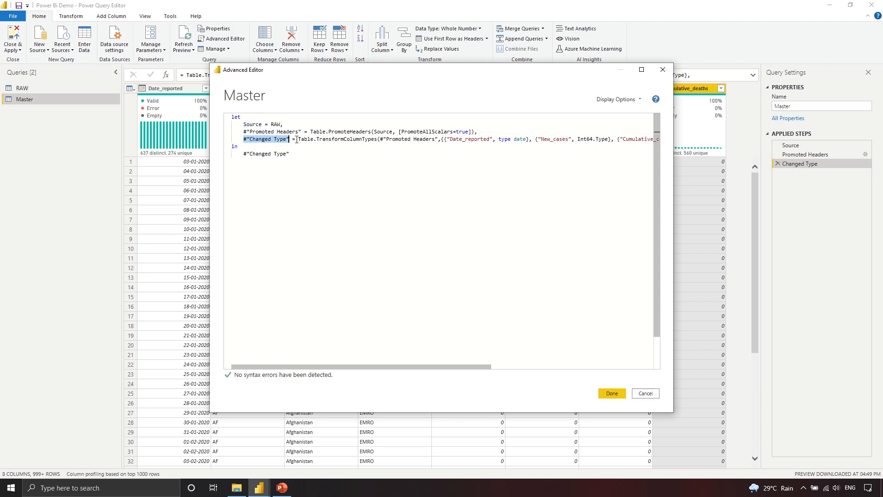
left_click_drag(298, 139, 377, 138)
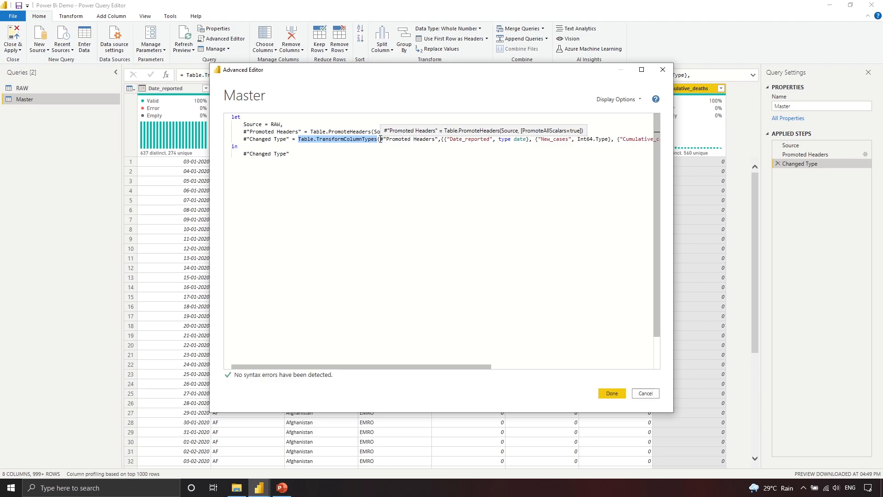
left_click_drag(381, 139, 440, 142)
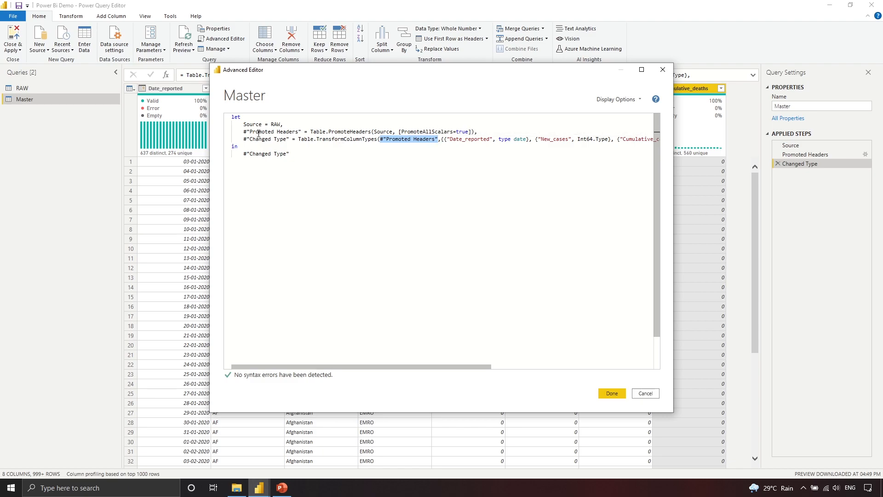
mouse_move(429, 143)
- Examine the column-and-type pairs in the Changed Type line, starting with Date_reported, and close the Advanced Editor without saving
left_click_drag(442, 366, 522, 355)
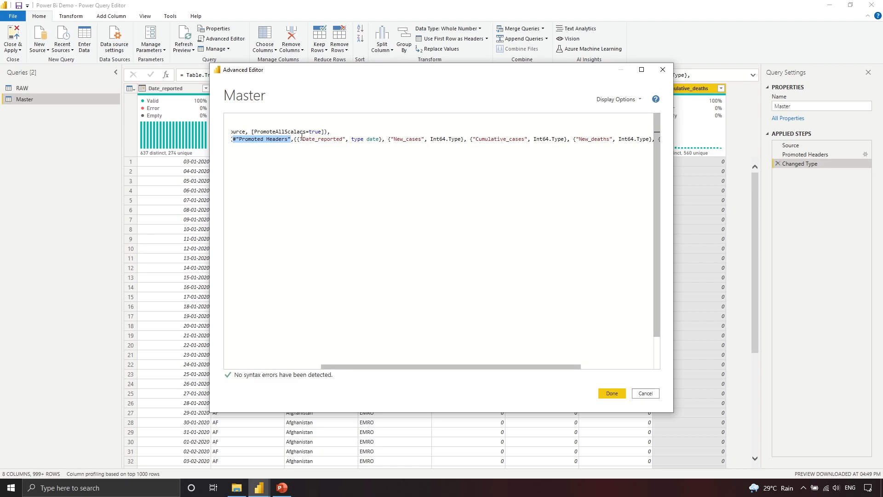
left_click_drag(301, 139, 344, 139)
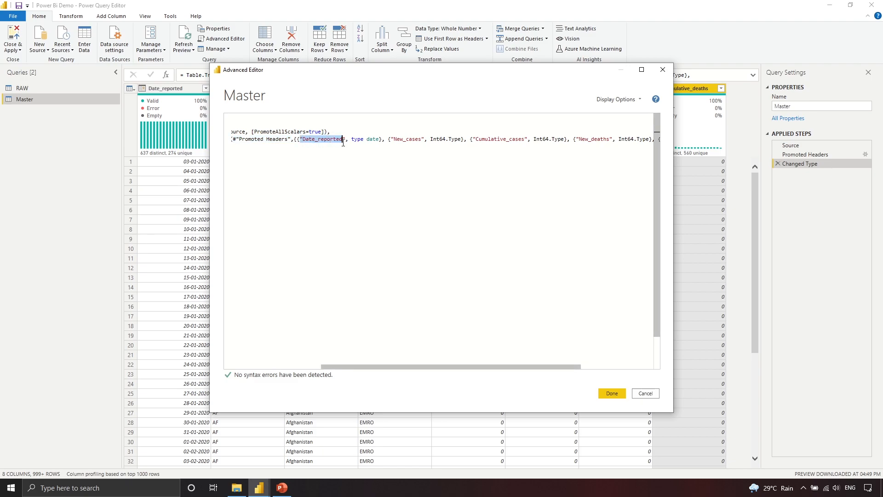
double_click(374, 139)
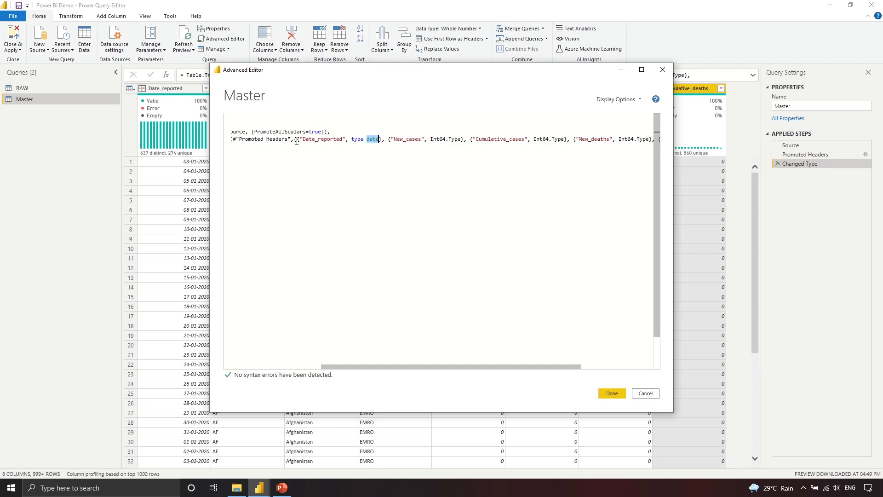
left_click_drag(297, 139, 382, 139)
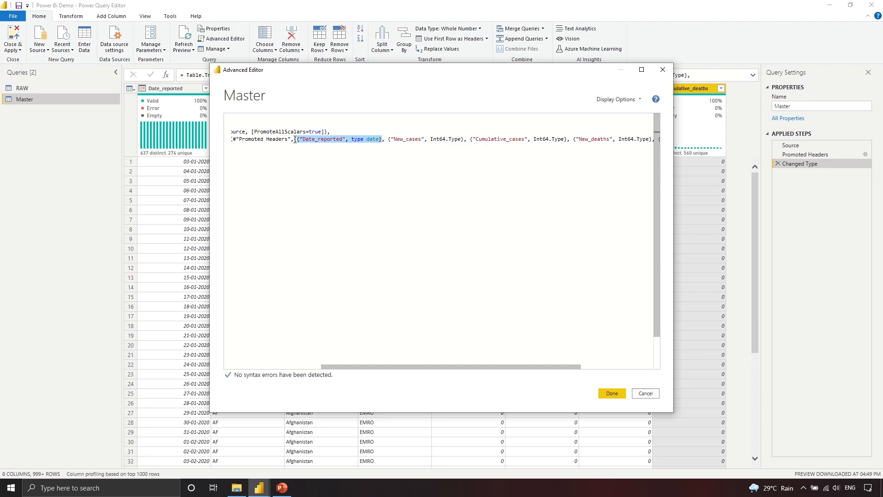
left_click(298, 139)
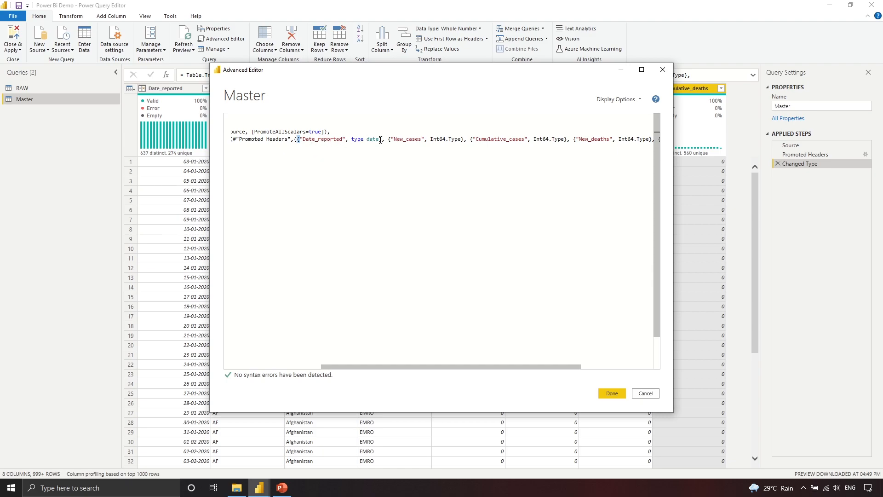
left_click_drag(381, 140, 296, 140)
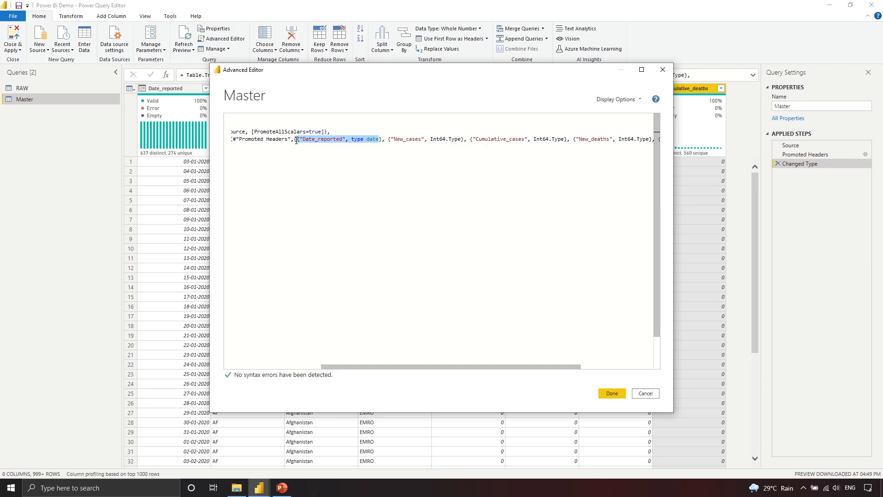
left_click(381, 139)
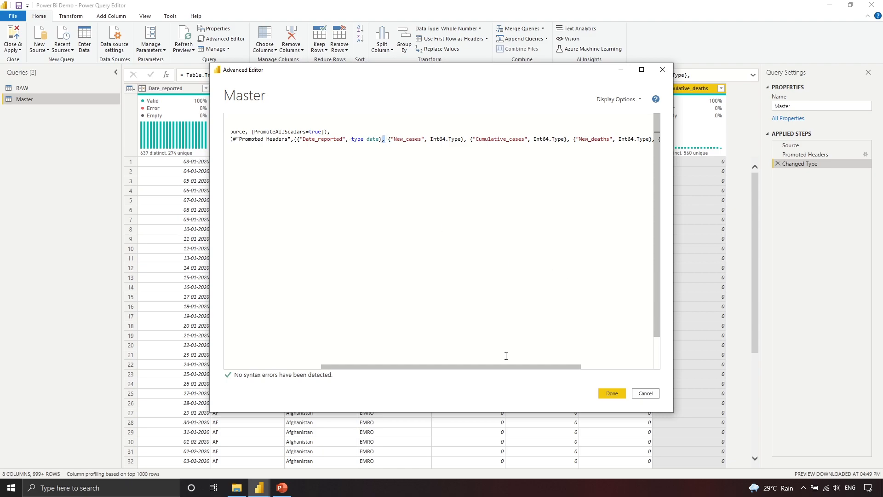
scroll(493, 375, "left", 5)
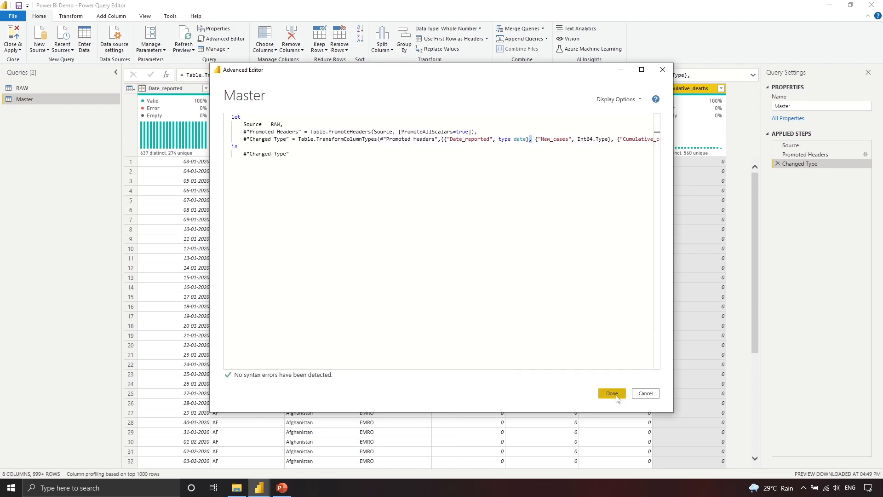
left_click(646, 394)
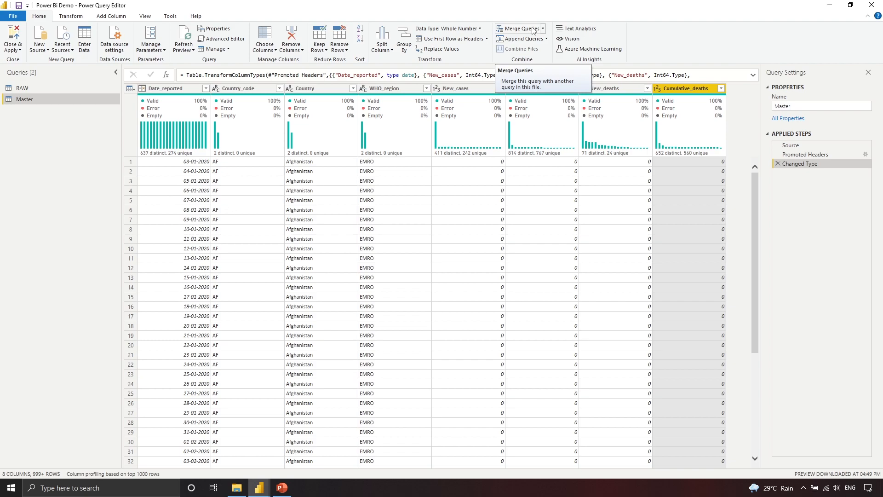
- Set up a merge of Master with RAW, matching Country to Column3, and close it without merging
left_click(531, 30)
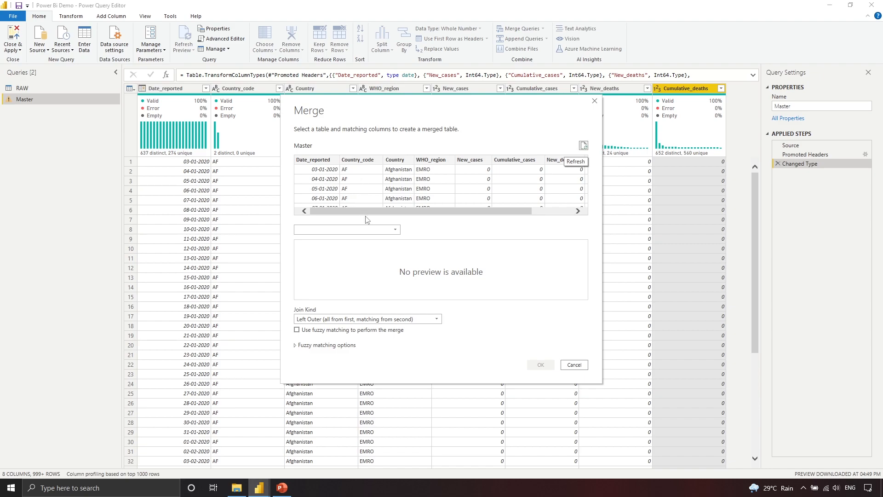
left_click(365, 229)
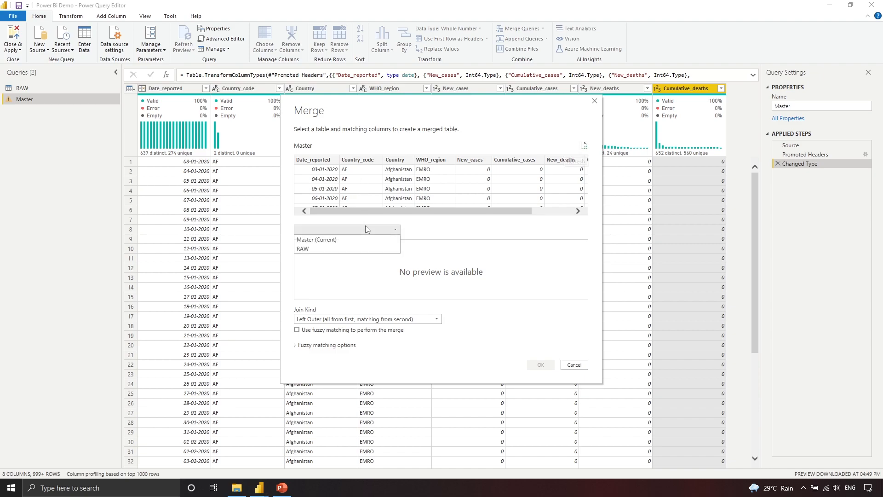
left_click(363, 249)
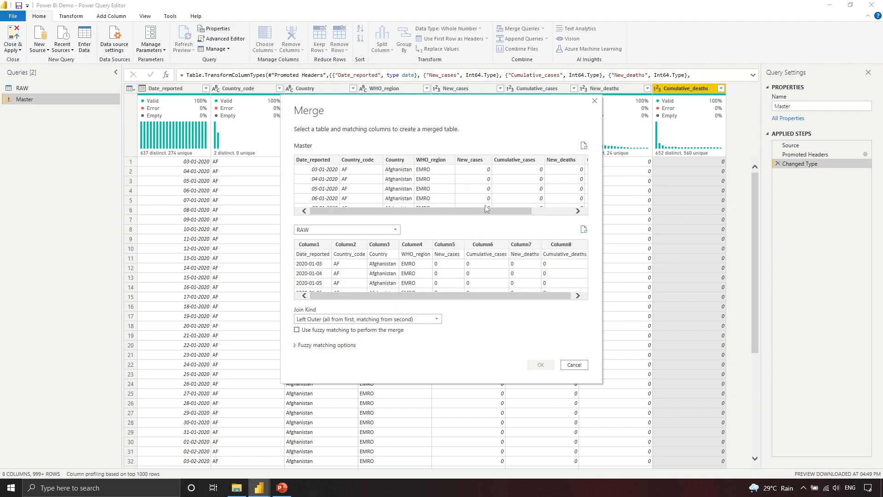
left_click(401, 163)
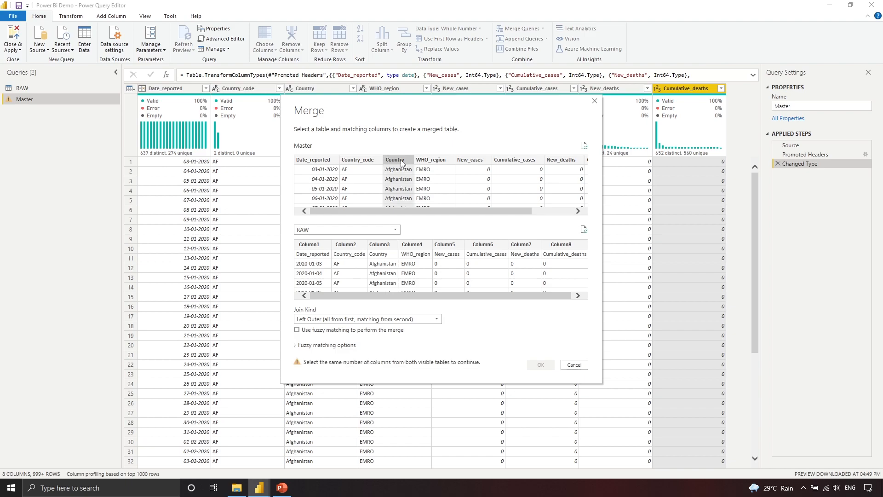
left_click(387, 245)
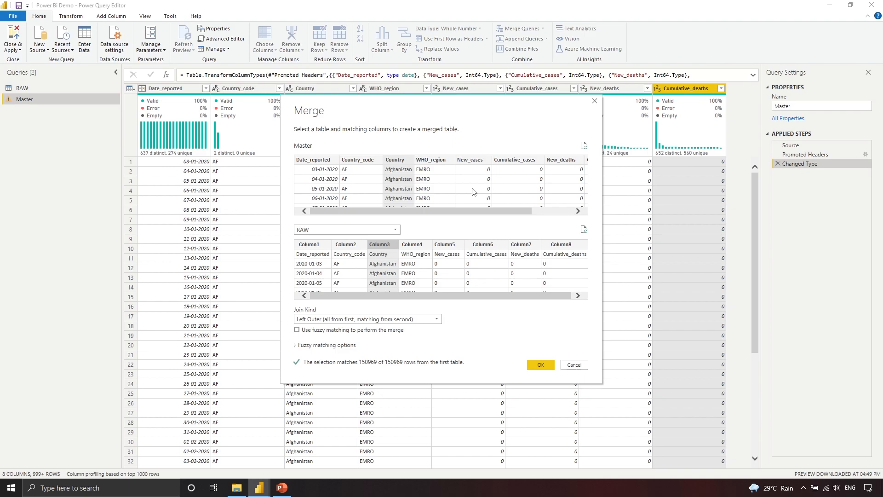
left_click(595, 101)
- Append the RAW table to the Master query using the two-tables option and look through the combined rows
left_click(526, 40)
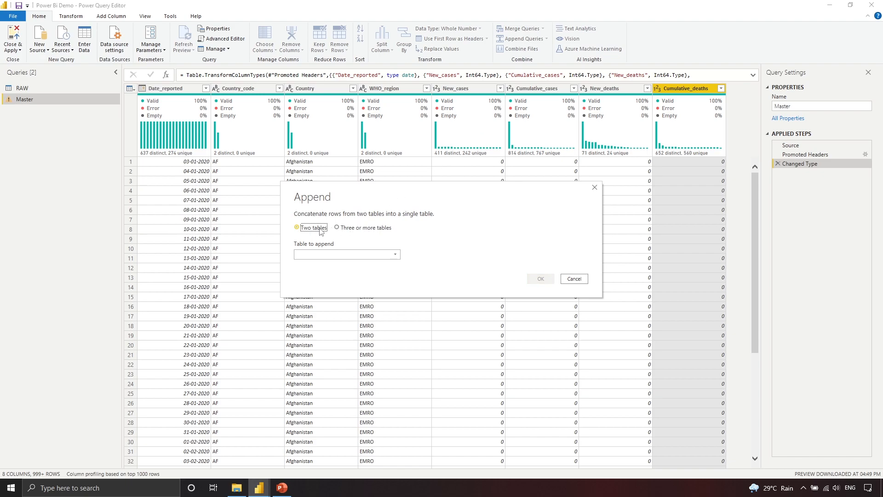
left_click(353, 254)
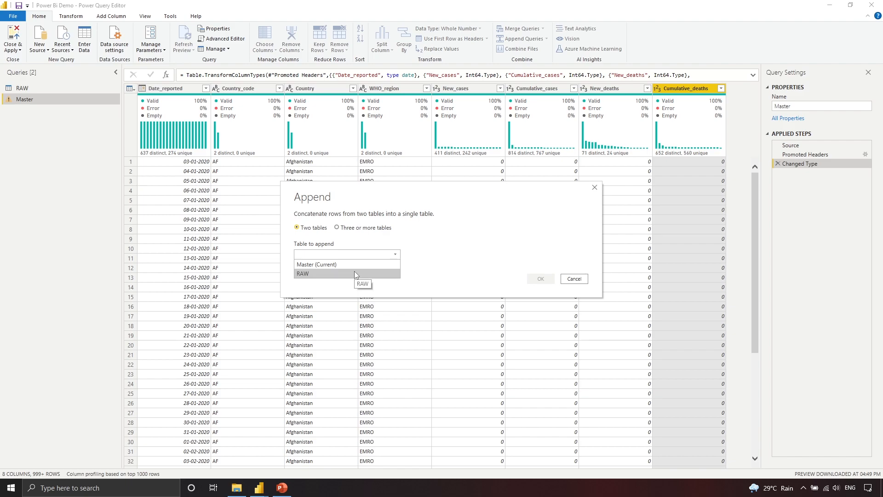
left_click(355, 273)
left_click(539, 279)
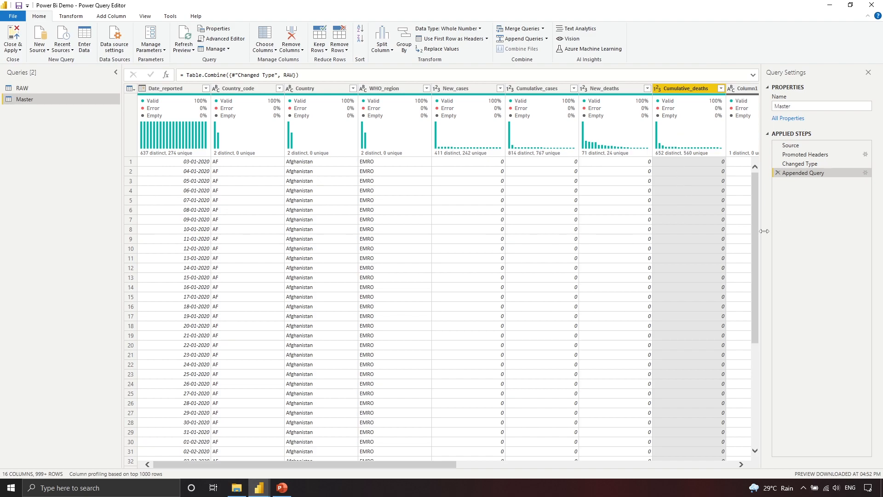
left_click_drag(755, 228, 753, 401)
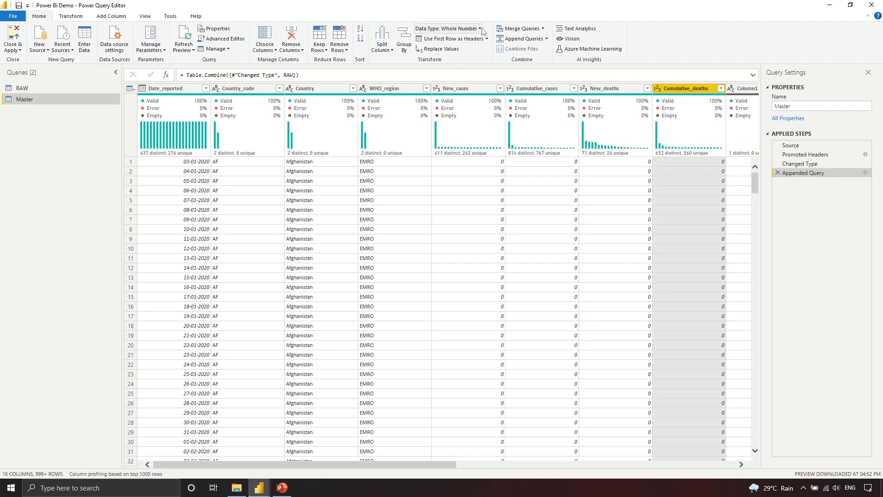
- Reopen the Appended Query step's settings, choose three or more tables, and remove and re-add RAW among the tables to append
left_click(865, 173)
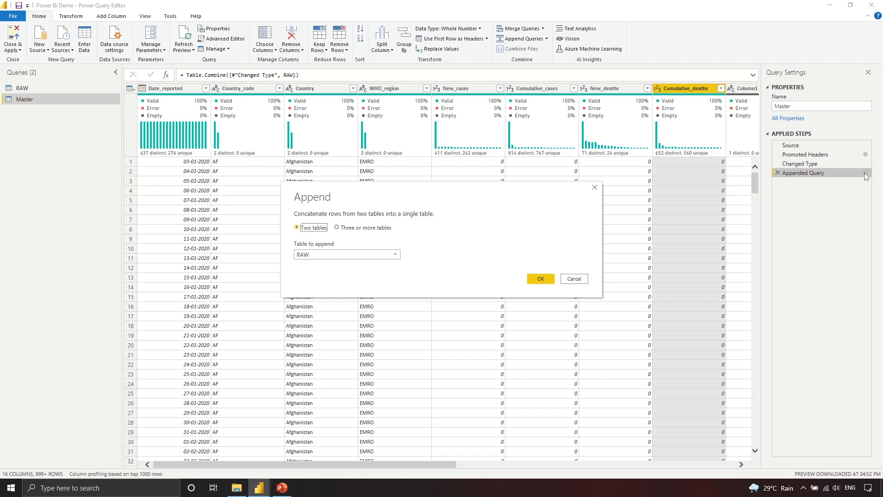
left_click(354, 226)
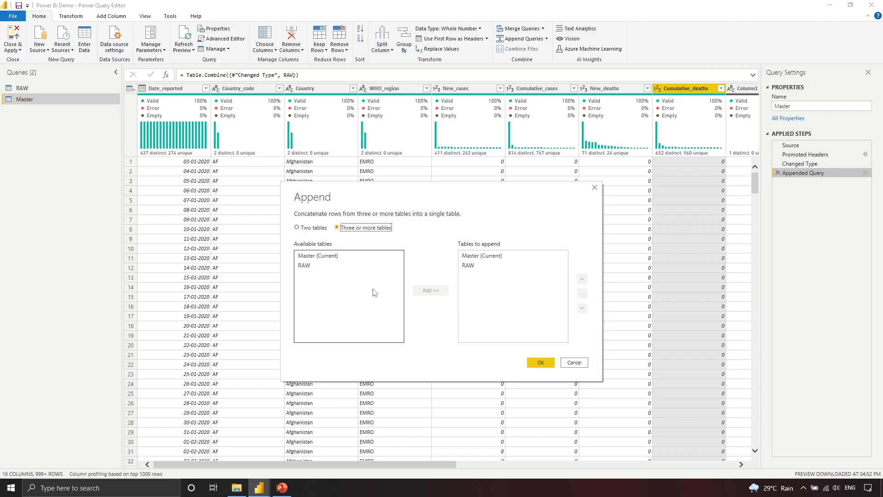
left_click(479, 267)
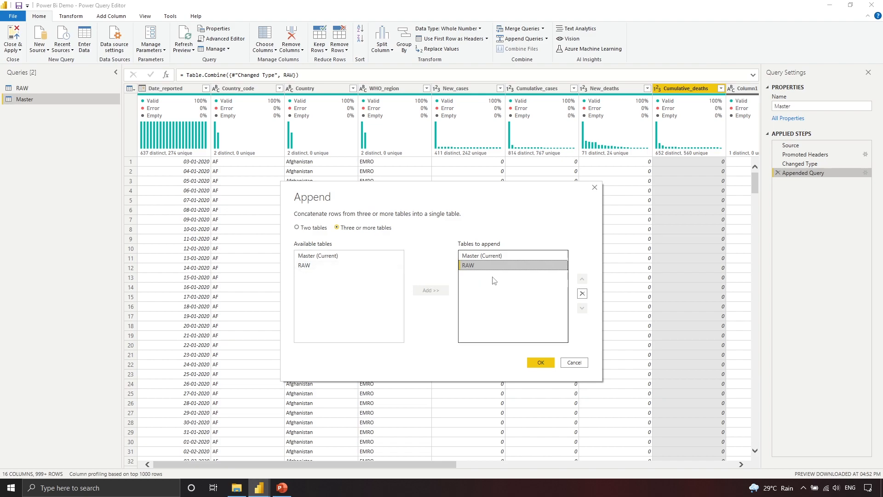
left_click(582, 294)
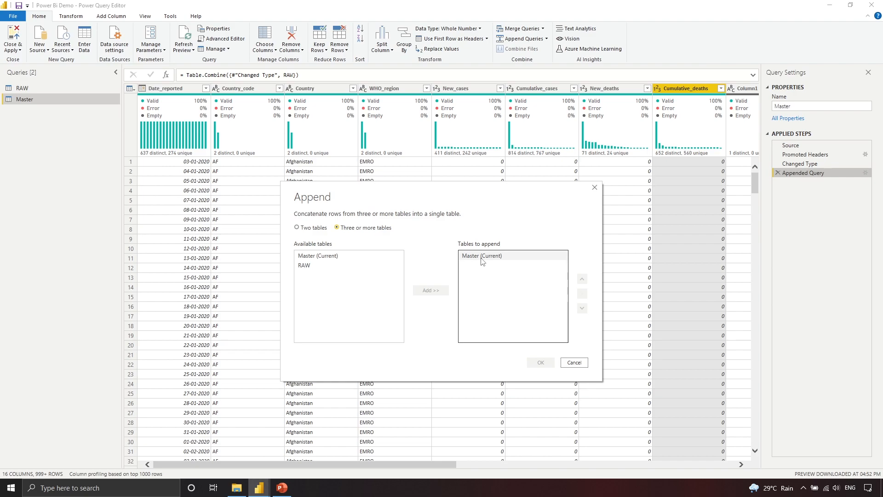
left_click(308, 265)
left_click(438, 291)
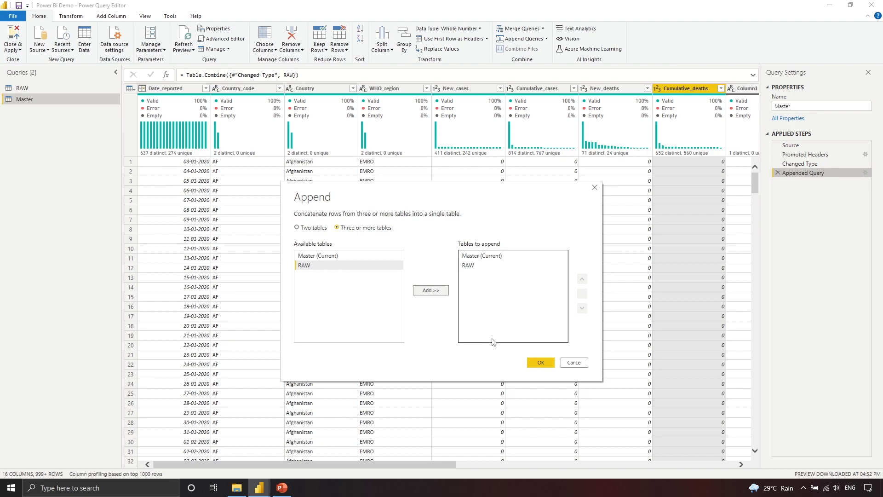
- Switch to File Explorer to examine the Sales-2015, Sales-2016 and Sales-2017 files, and return to the Power Query Editor
key("alt+Tab")
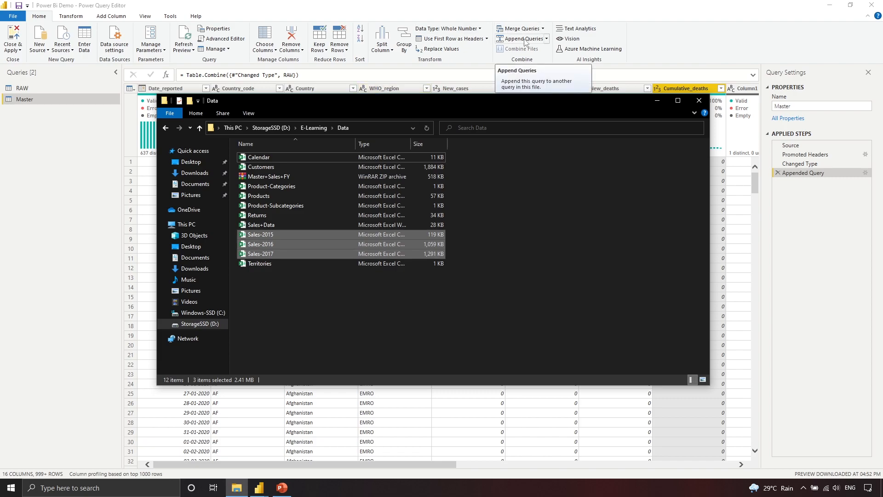
left_click(658, 101)
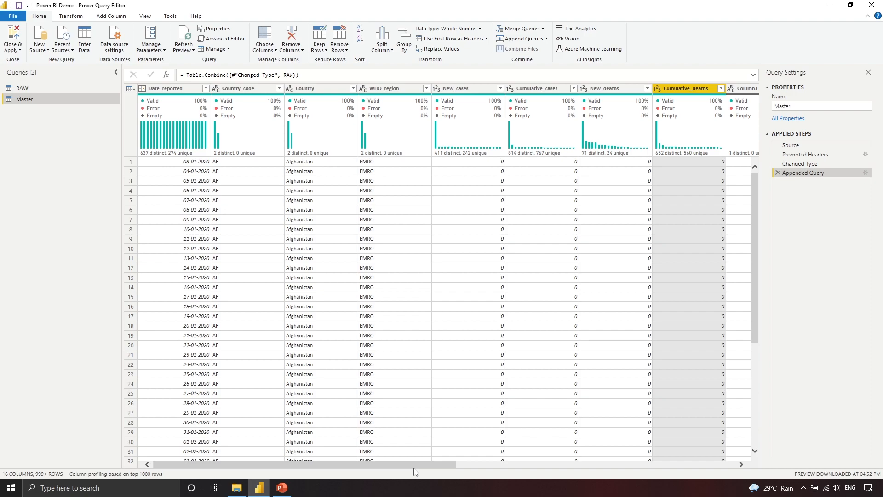
left_click_drag(410, 468, 386, 456)
- Promote the first row of the RAW query to column headers
left_click(61, 92)
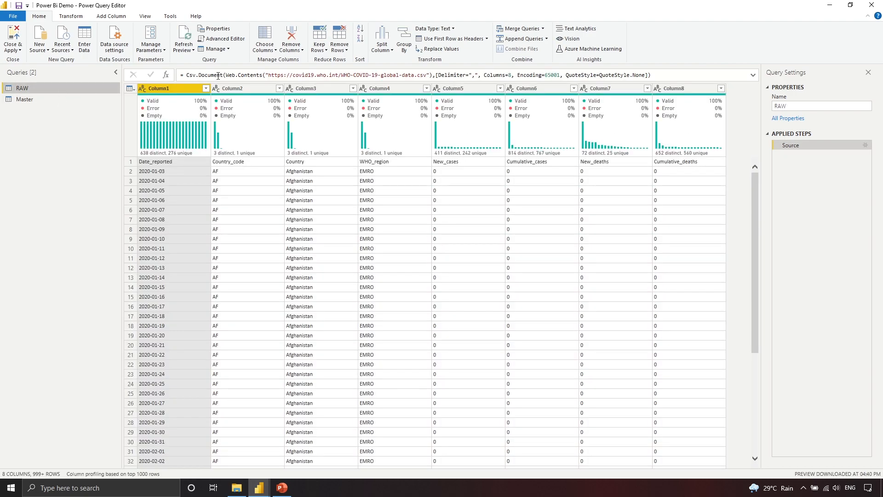
left_click(461, 41)
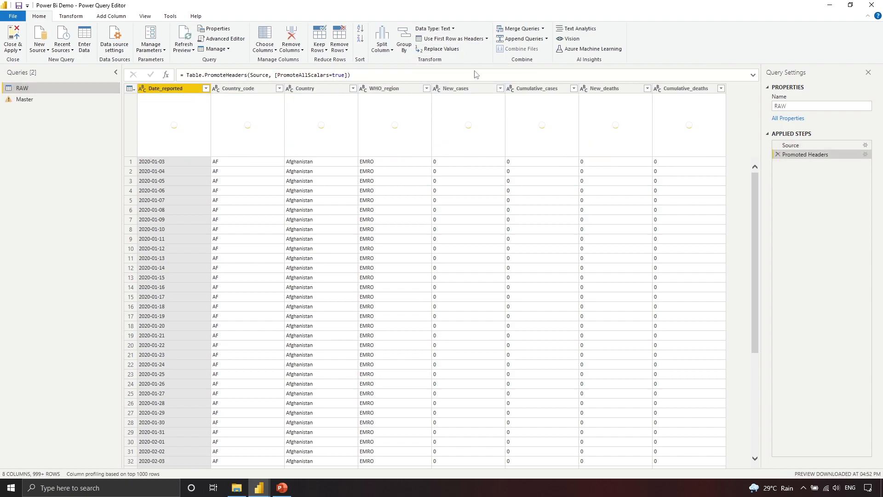
- Delete the Appended Query and Promoted Headers steps from the Master query
left_click(59, 99)
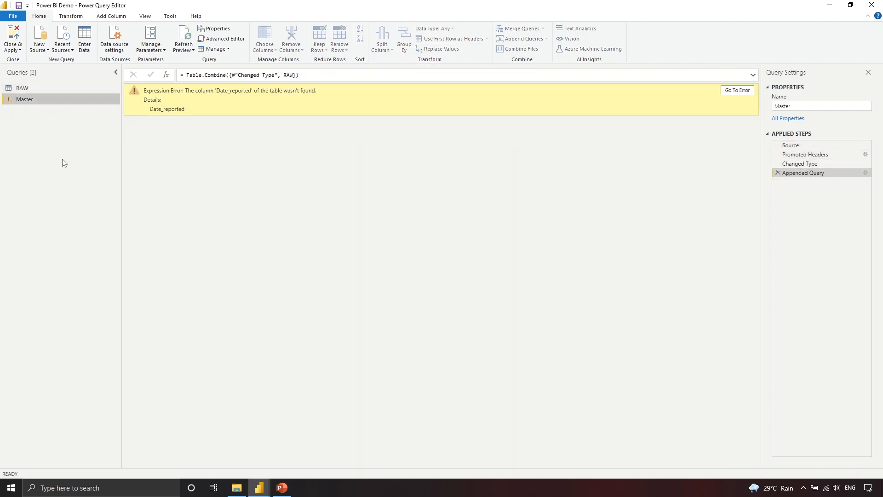
left_click(777, 173)
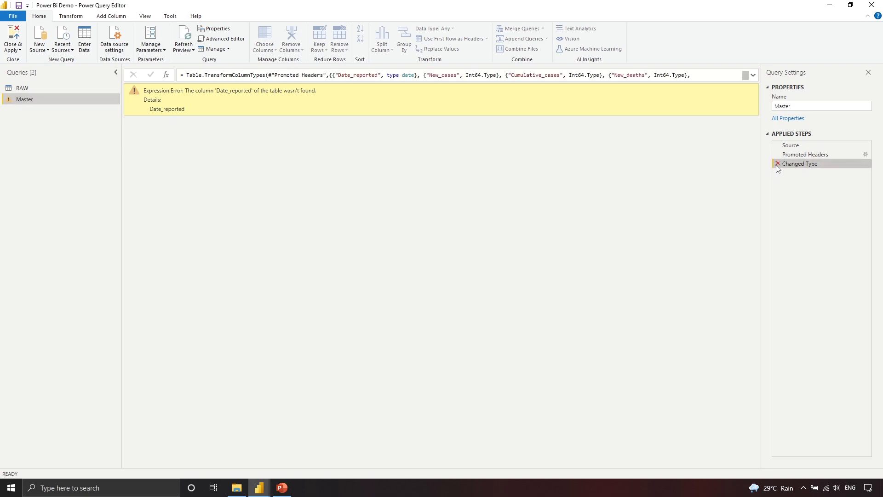
left_click(82, 89)
left_click(82, 101)
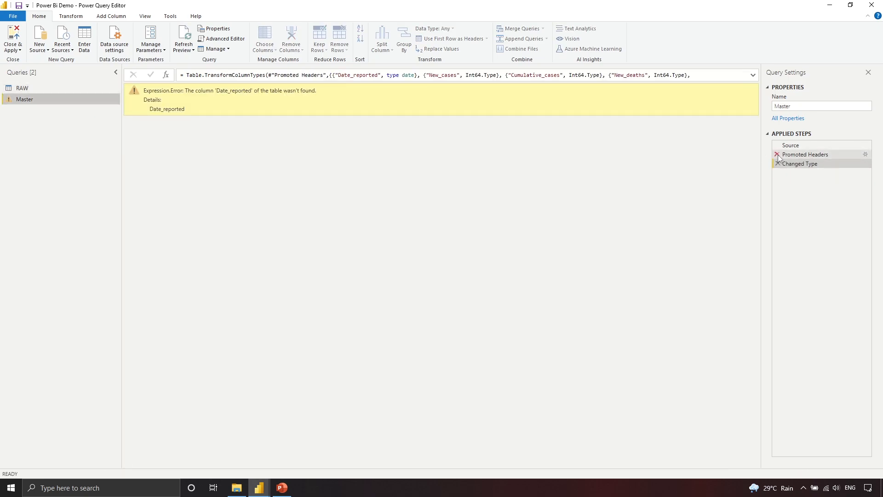
left_click(777, 164)
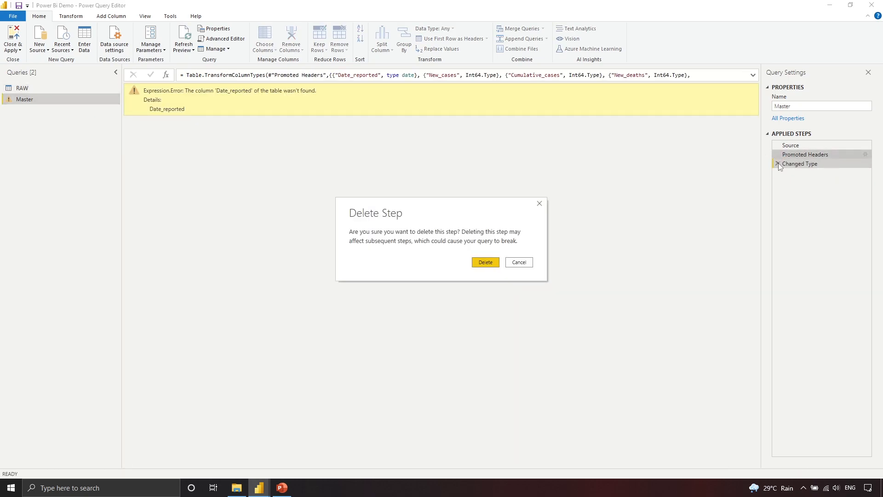
left_click(484, 261)
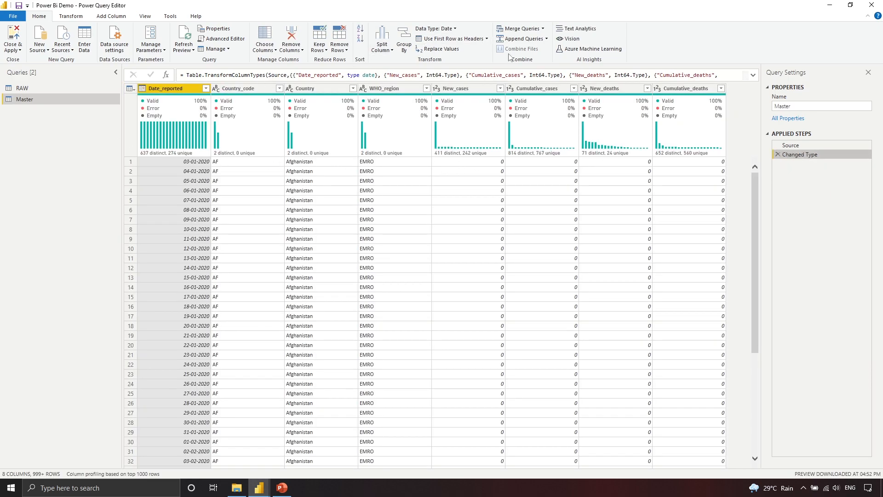
- Append the RAW table to the Master query after its Changed Type step, using the two-tables option
left_click(522, 40)
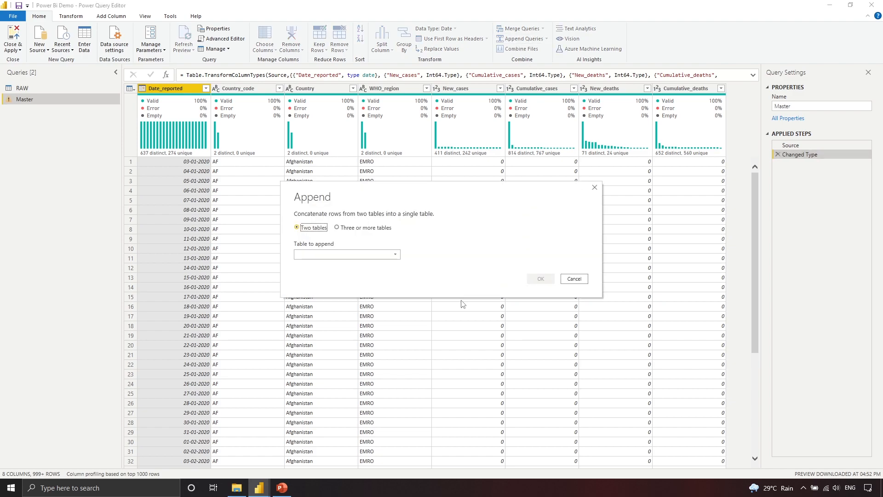
left_click(354, 254)
left_click(355, 274)
left_click(541, 279)
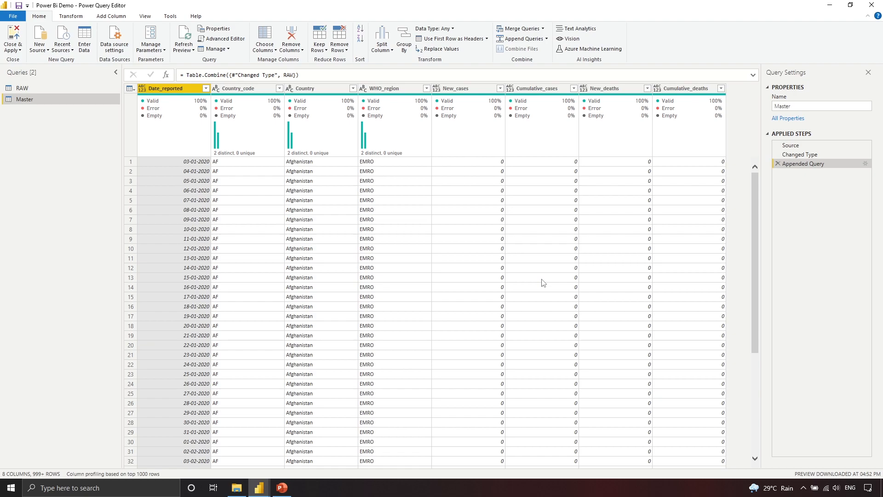